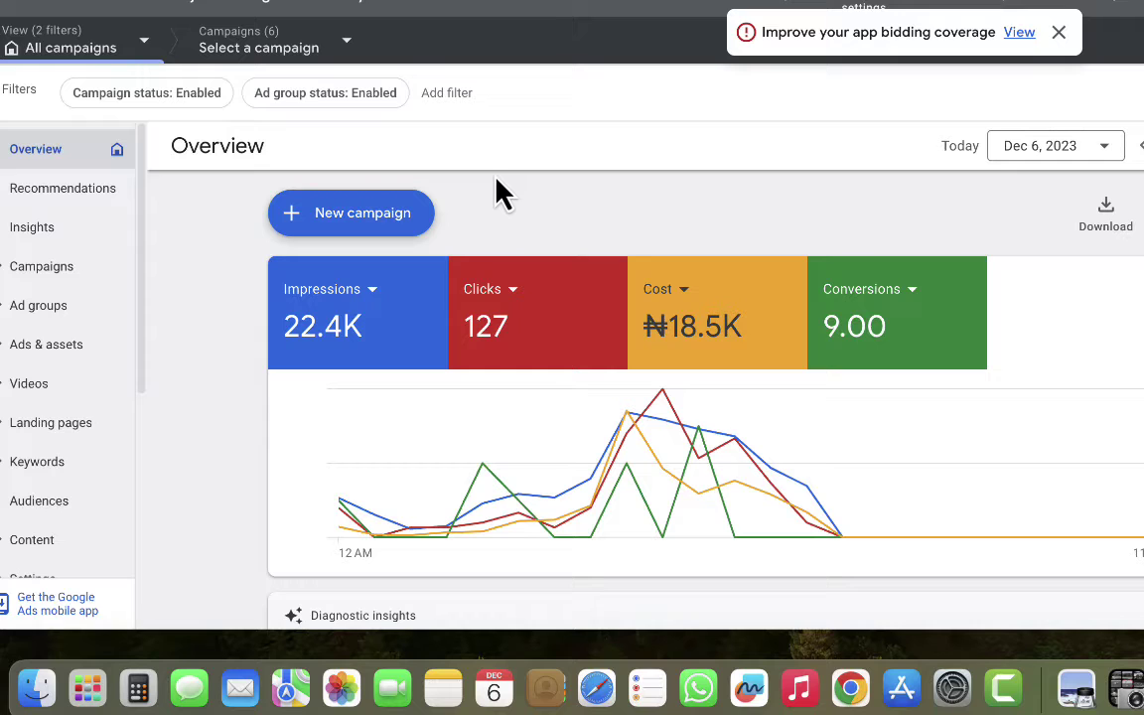
# Start a new campaign and choose Leads as its objective
pyautogui.click(370, 217)
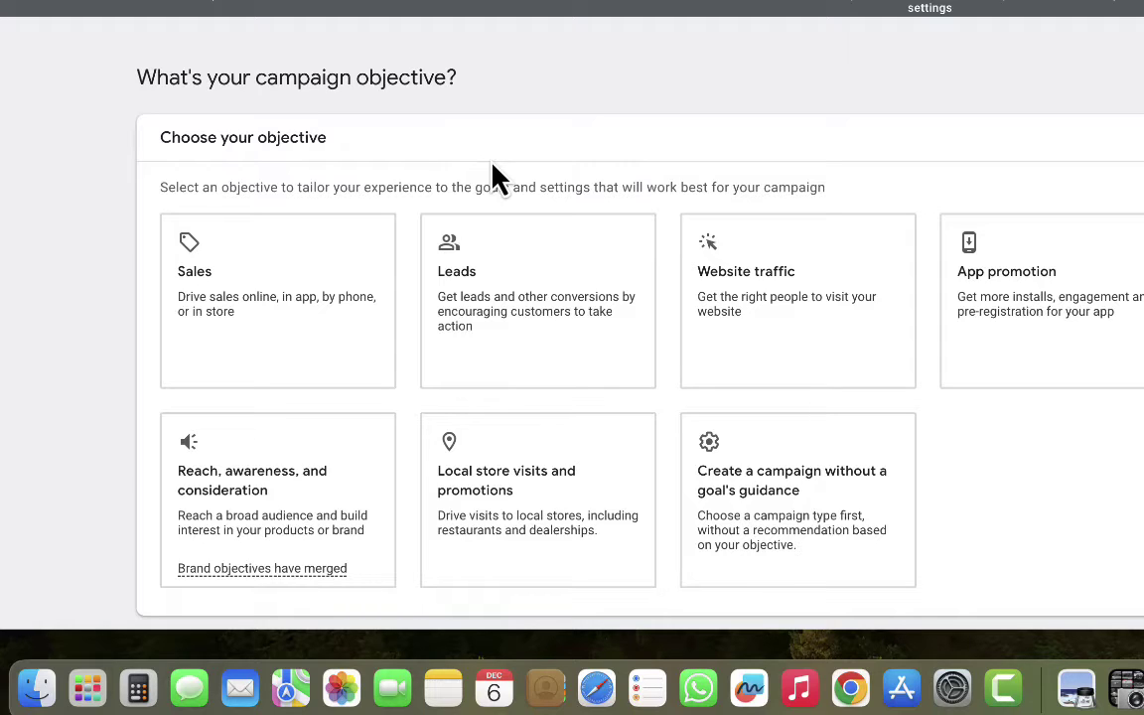
pyautogui.click(479, 225)
pyautogui.click(502, 288)
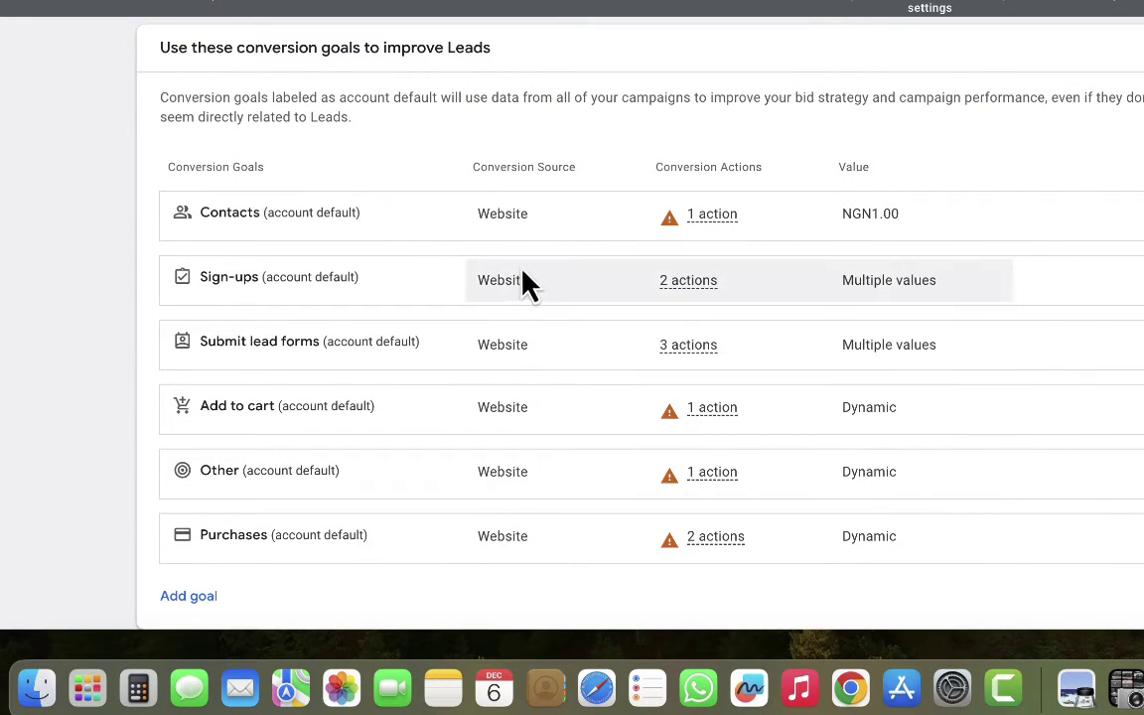
# Remove the Contacts, Add to cart, Other, Purchases and Sign-ups conversion goals from the campaign, keeping only Submit lead forms
pyautogui.moveTo(523, 266)
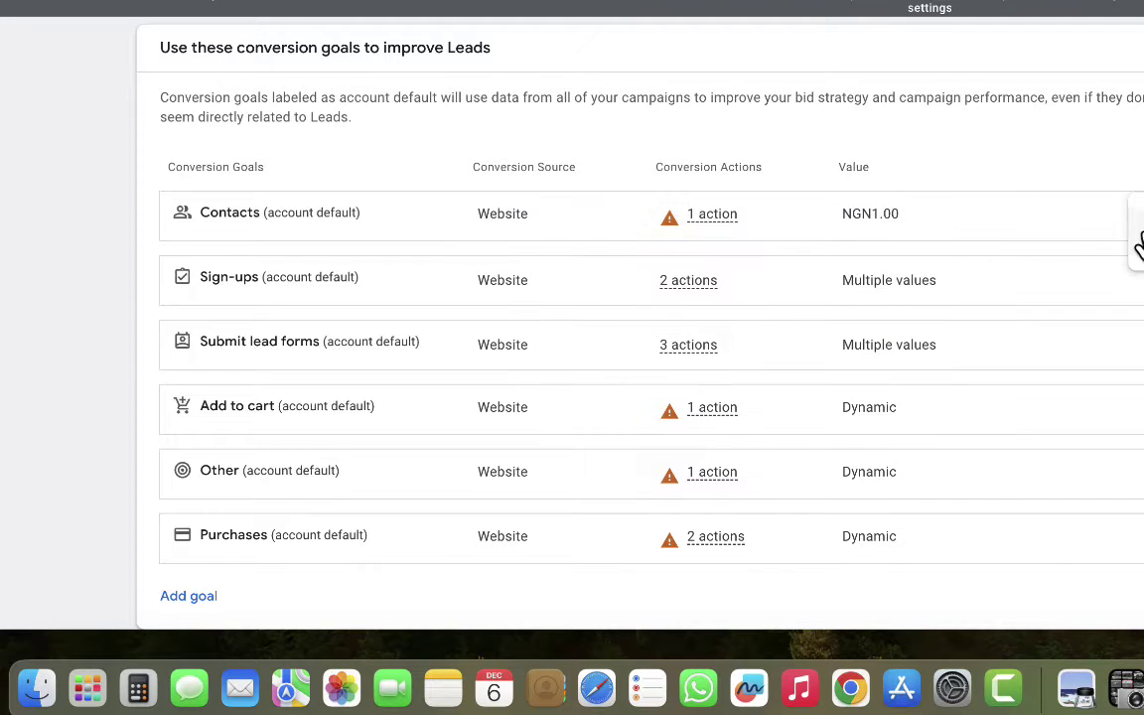
pyautogui.click(1138, 227)
pyautogui.click(879, 359)
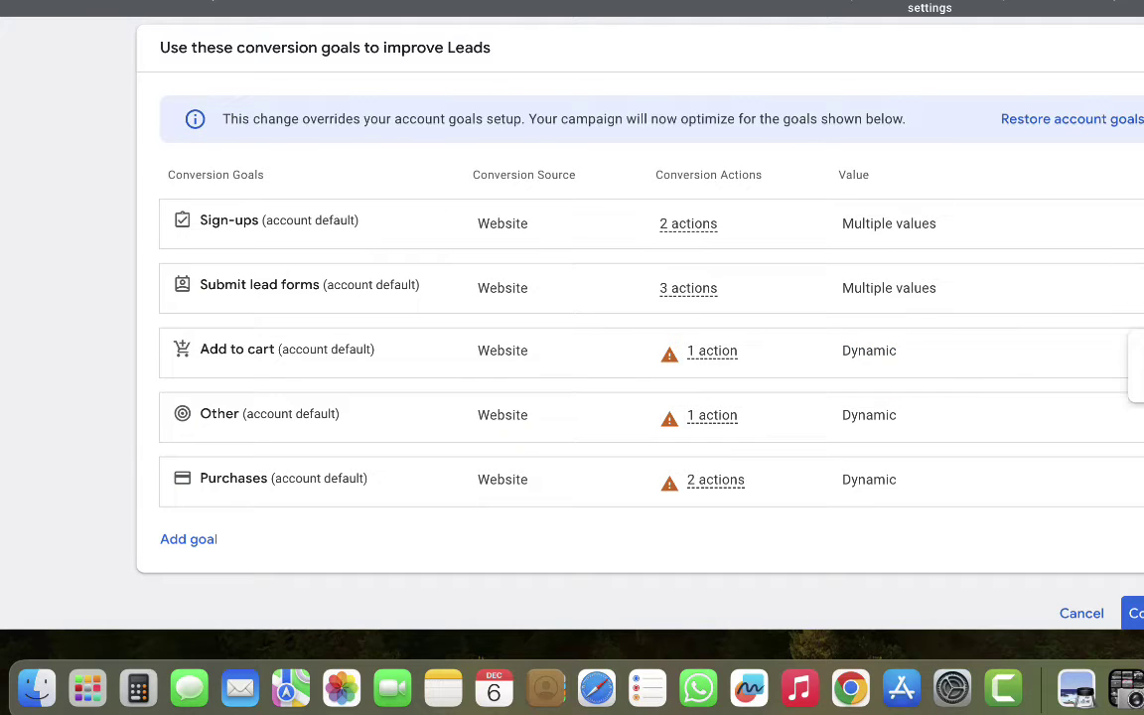
pyautogui.click(1137, 352)
pyautogui.click(879, 356)
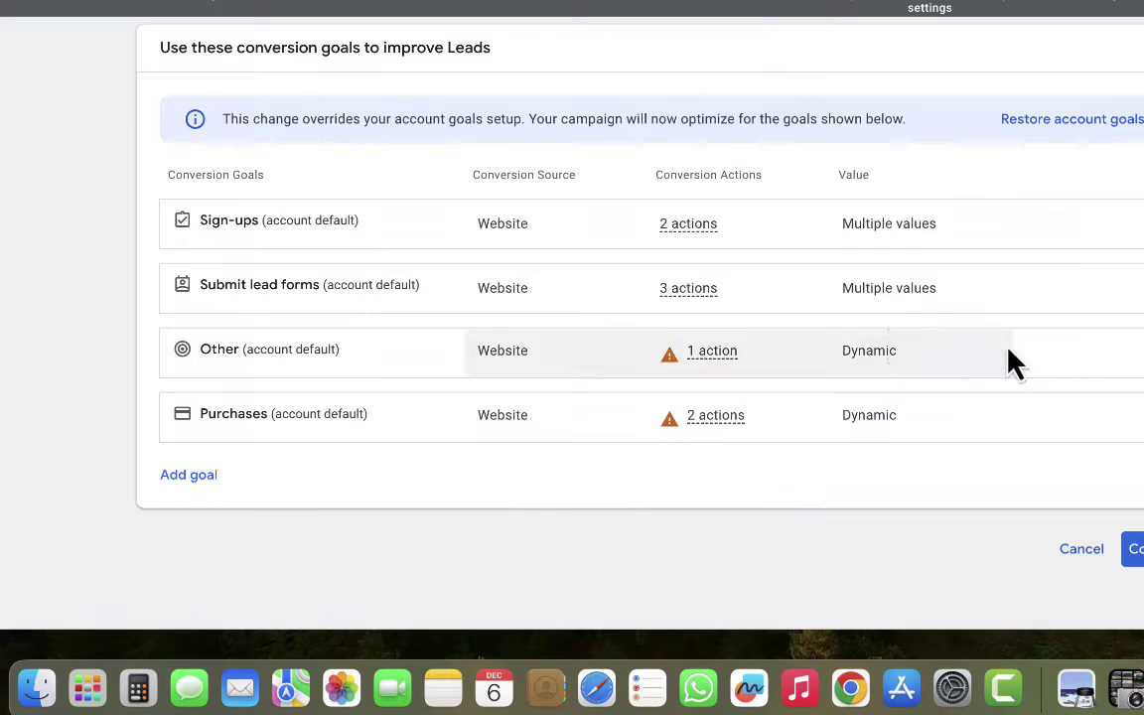
pyautogui.click(1138, 350)
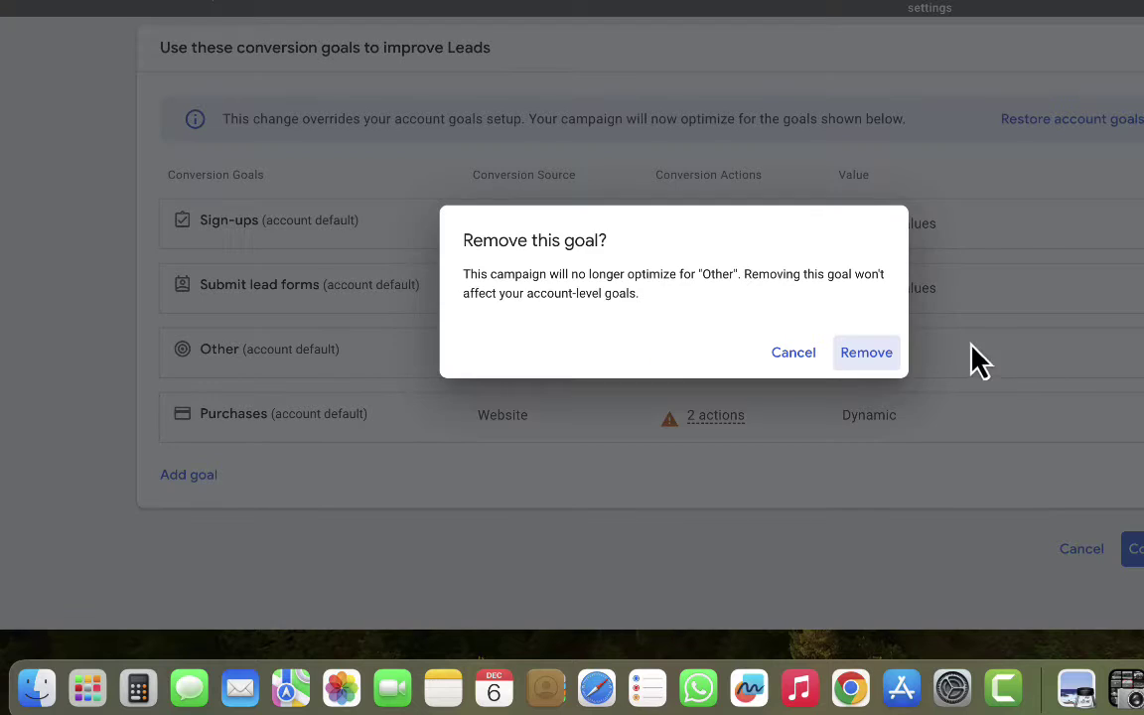
pyautogui.click(886, 360)
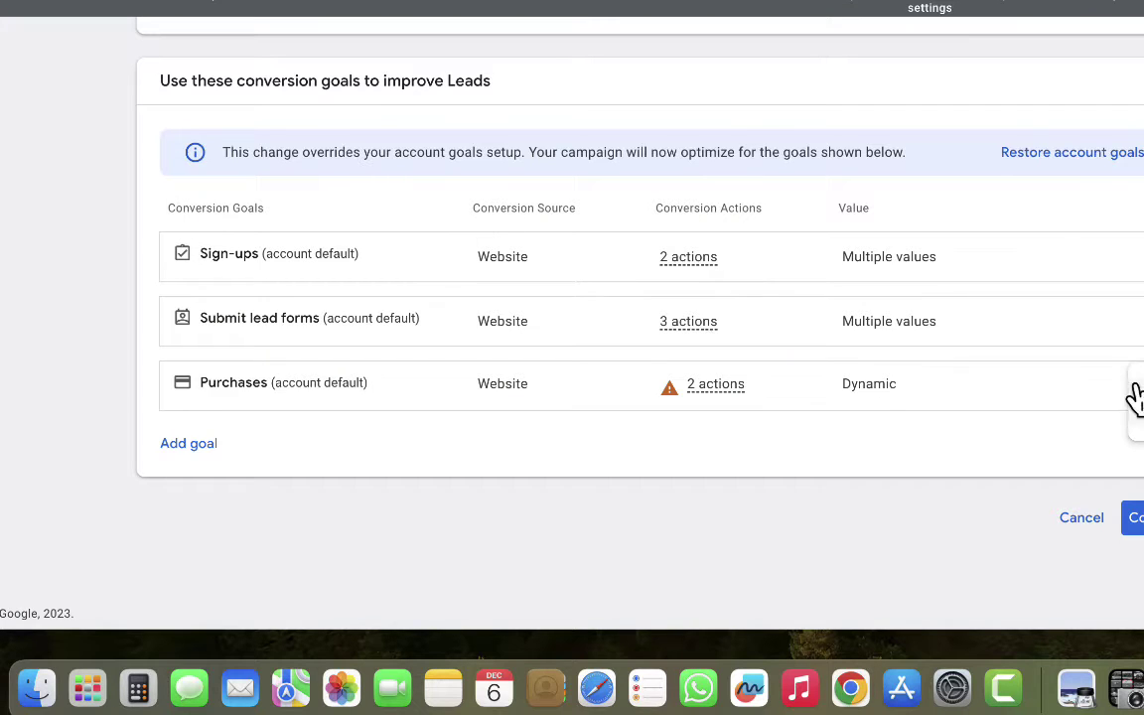
pyautogui.click(1137, 383)
pyautogui.click(863, 355)
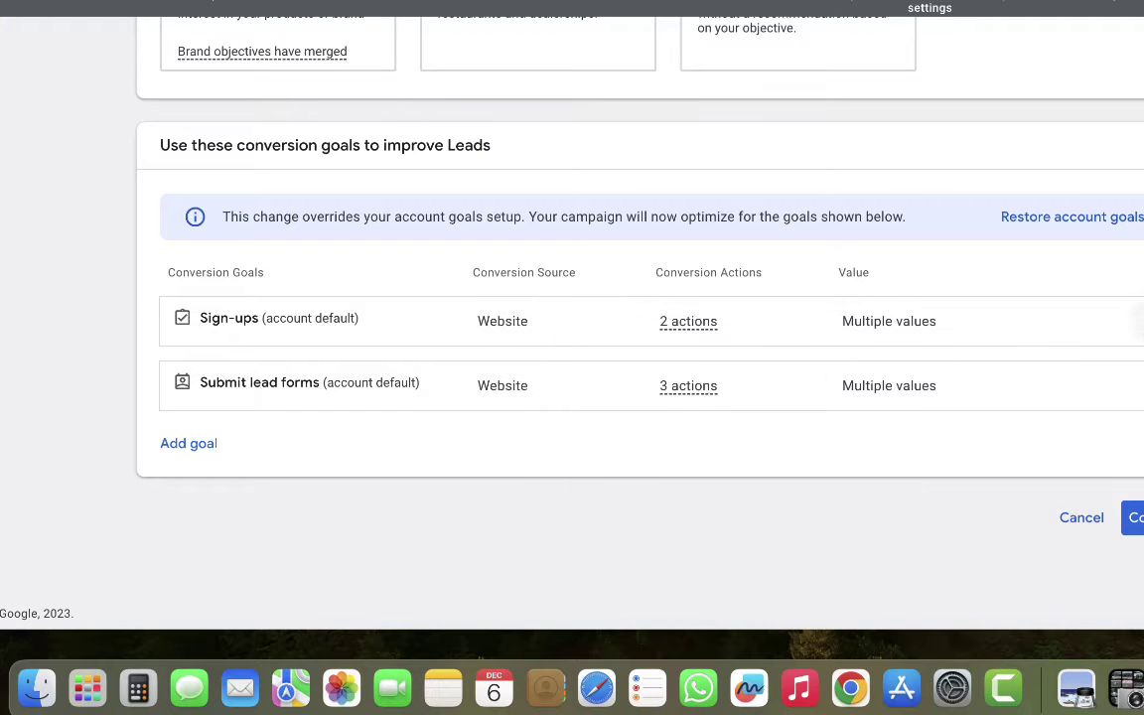
pyautogui.click(1137, 323)
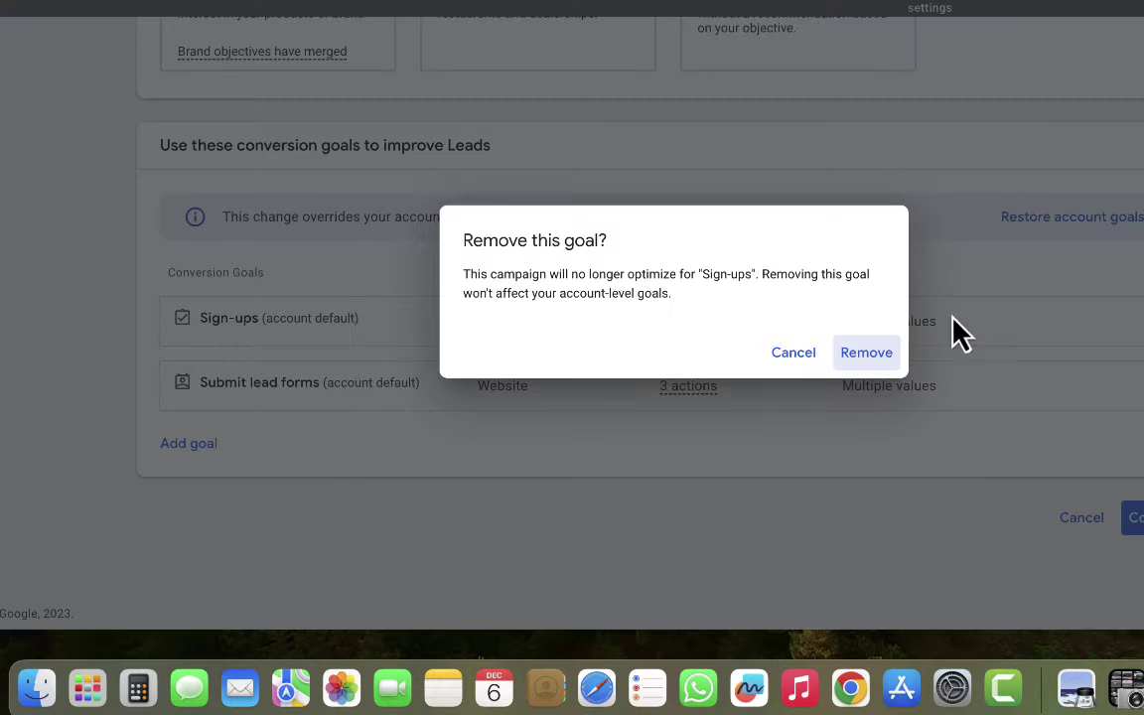
pyautogui.click(866, 353)
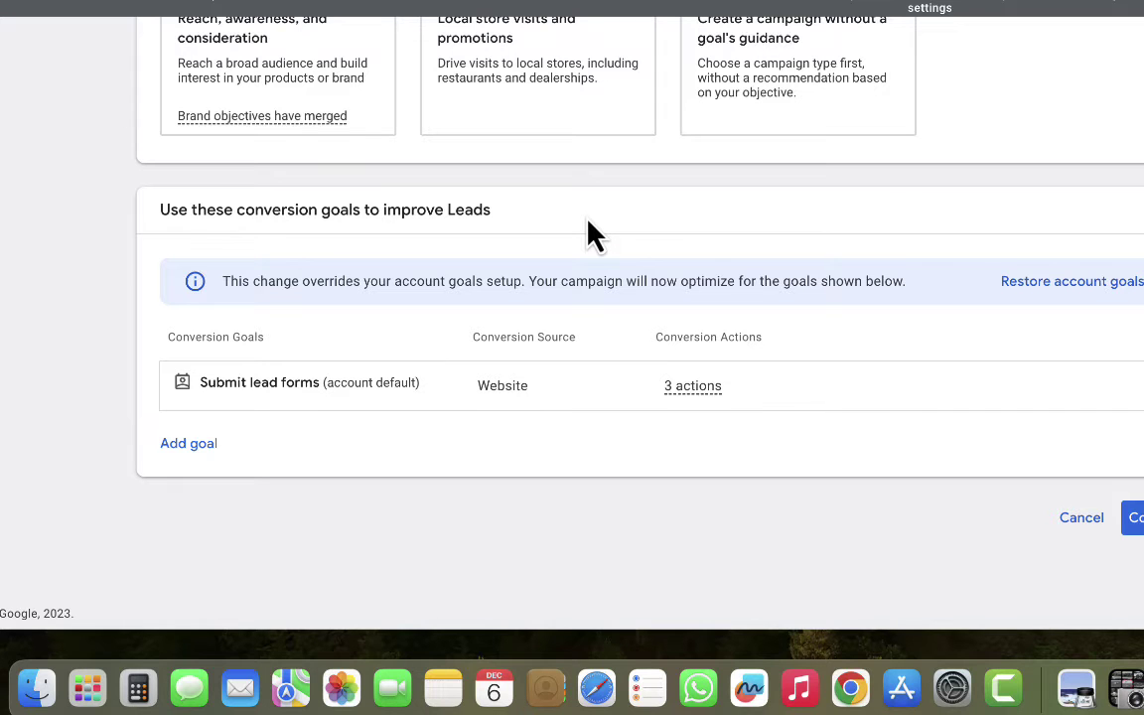
# Accept the conversion goal setup, choose Video as the campaign type and continue to the campaign settings
pyautogui.scroll(8, 589, 236)
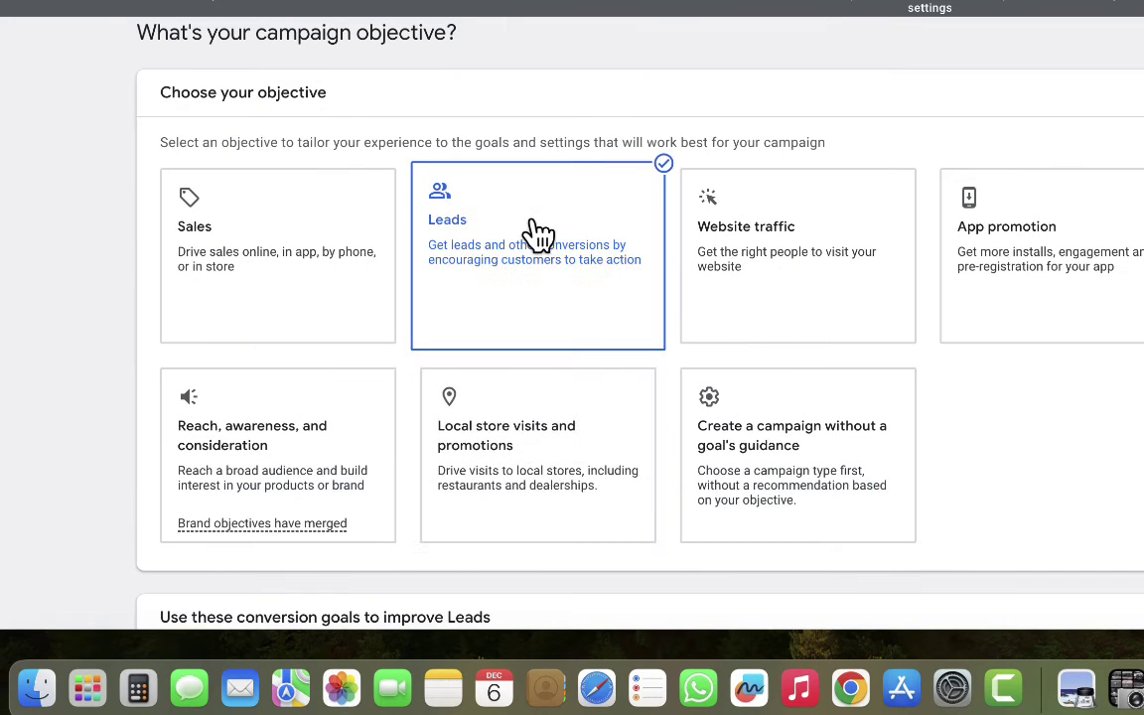
pyautogui.scroll(-8, 528, 240)
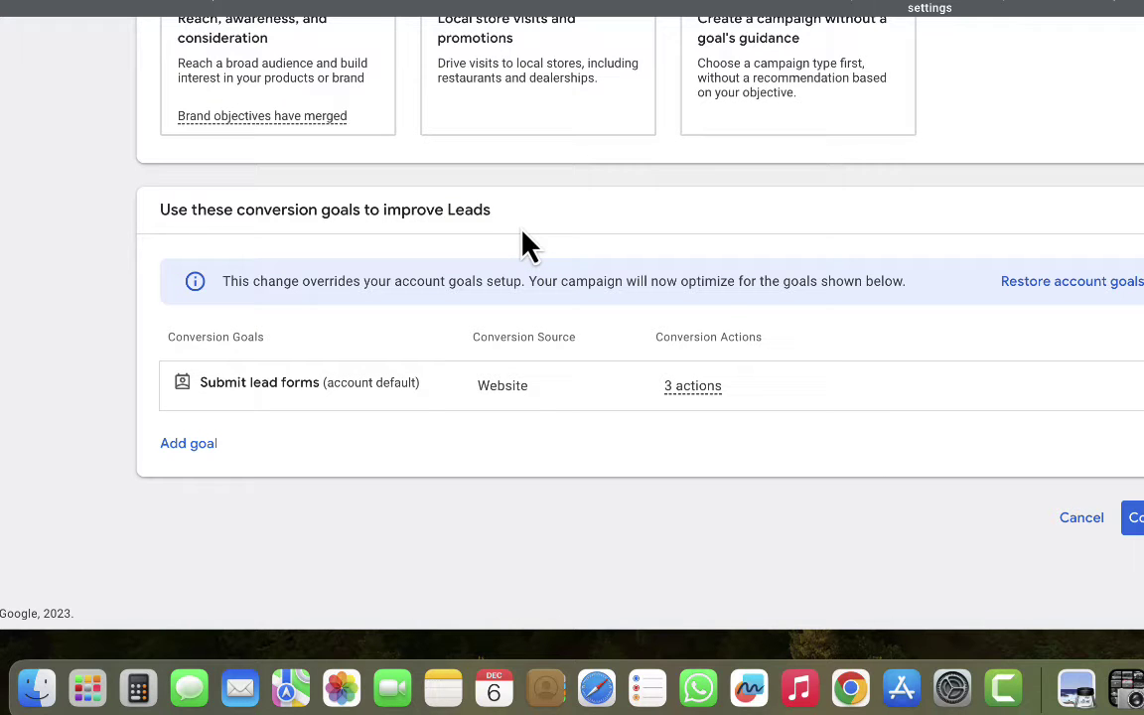
pyautogui.click(1129, 518)
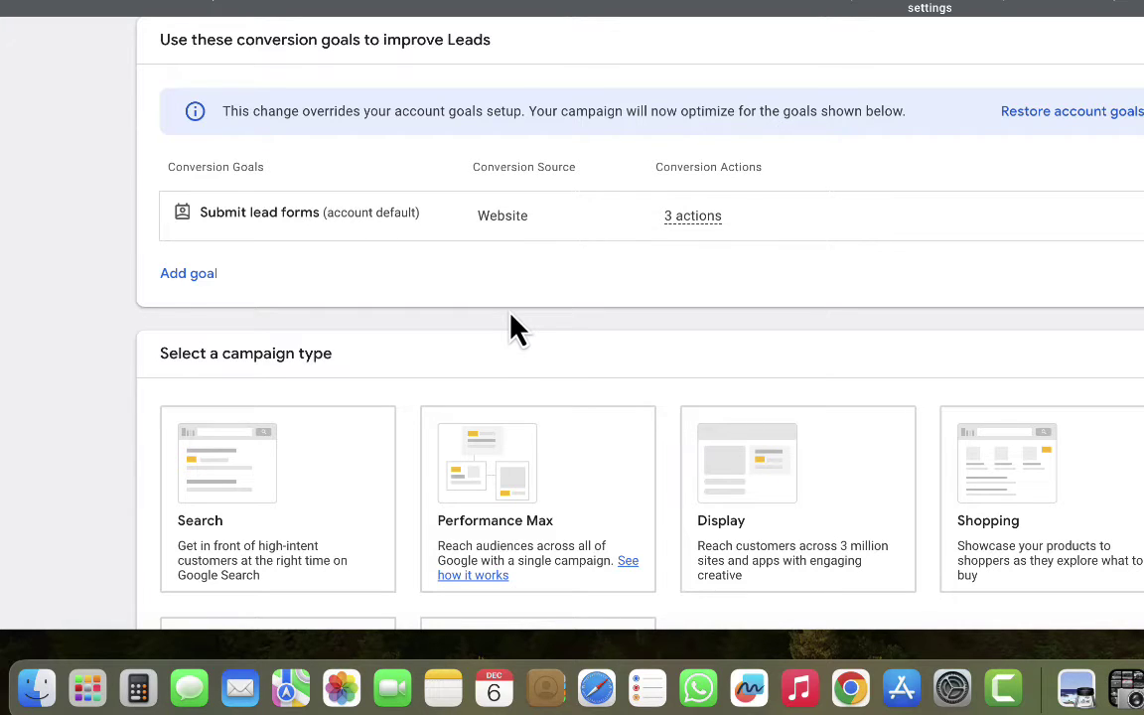
pyautogui.scroll(-5, 556, 345)
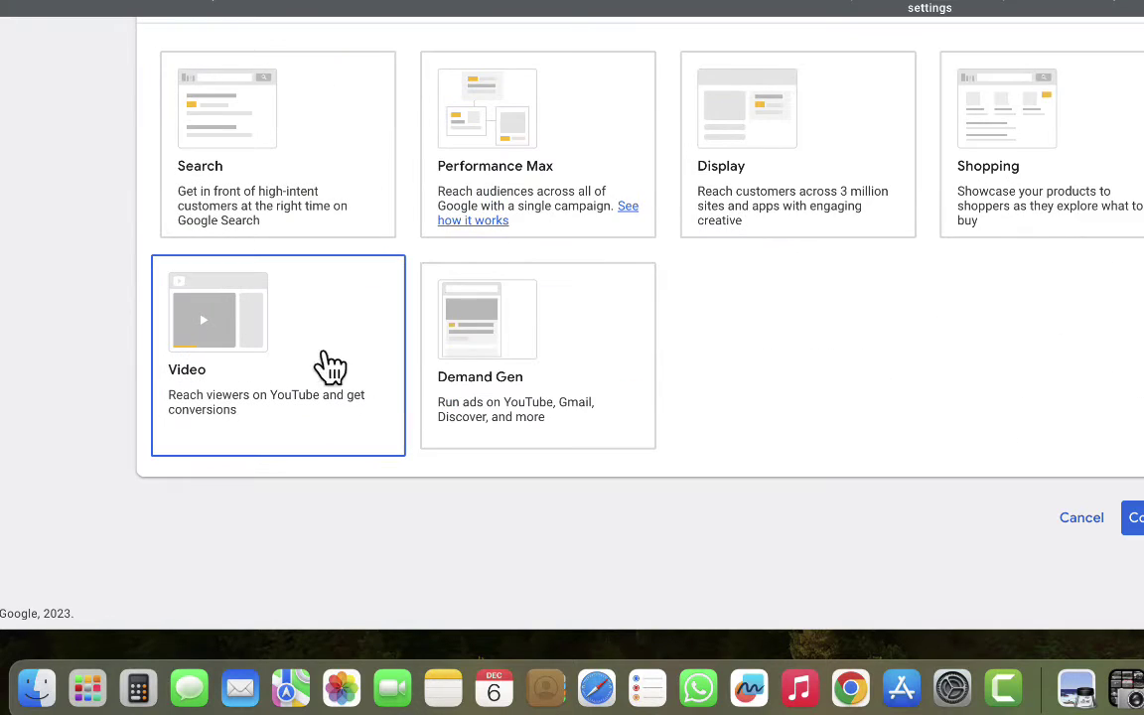
pyautogui.click(301, 362)
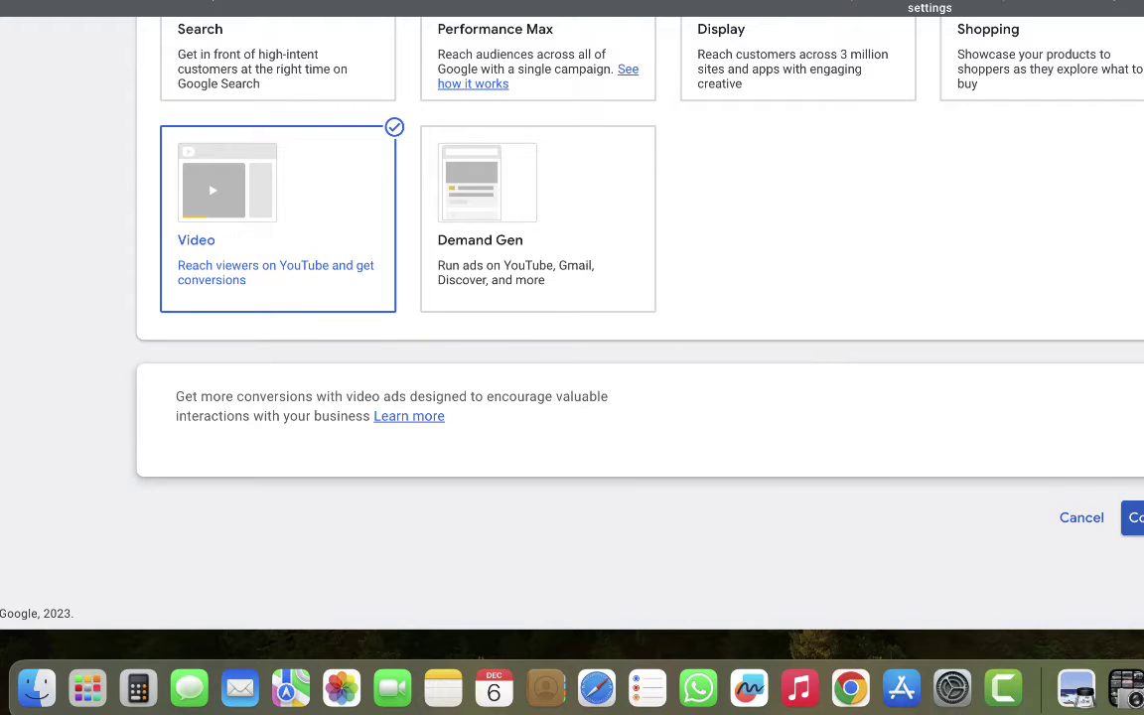
pyautogui.click(1134, 517)
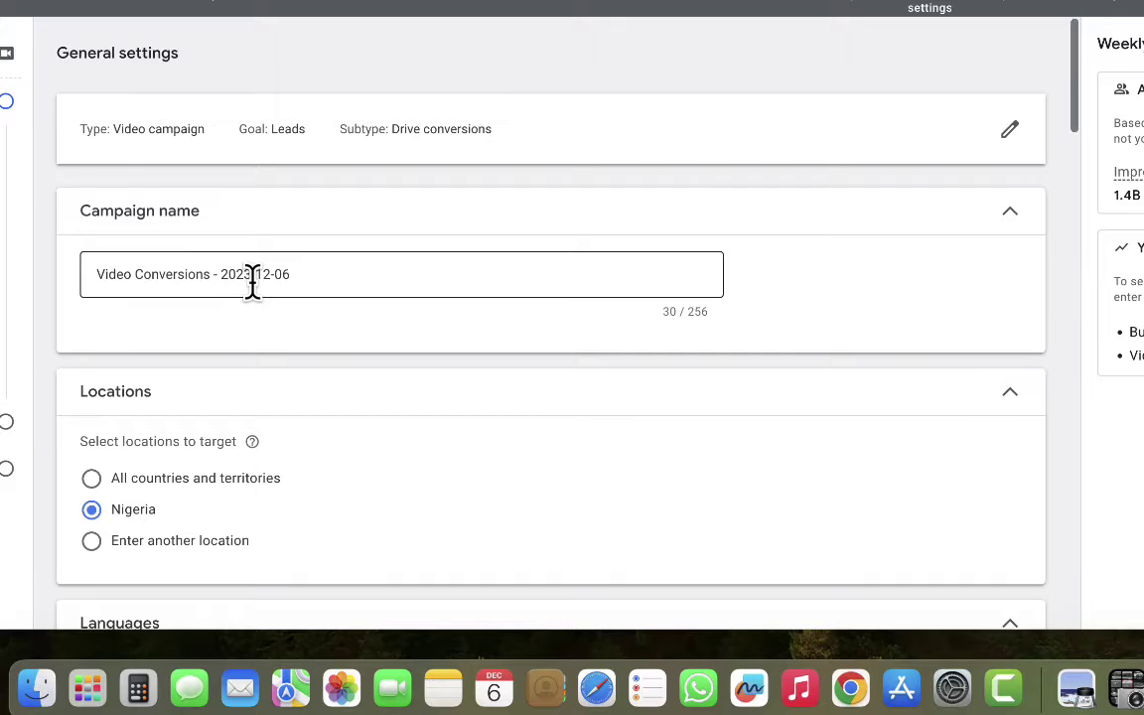
# Set the campaign's daily budget to NGN 5,000
pyautogui.scroll(-6, 255, 298)
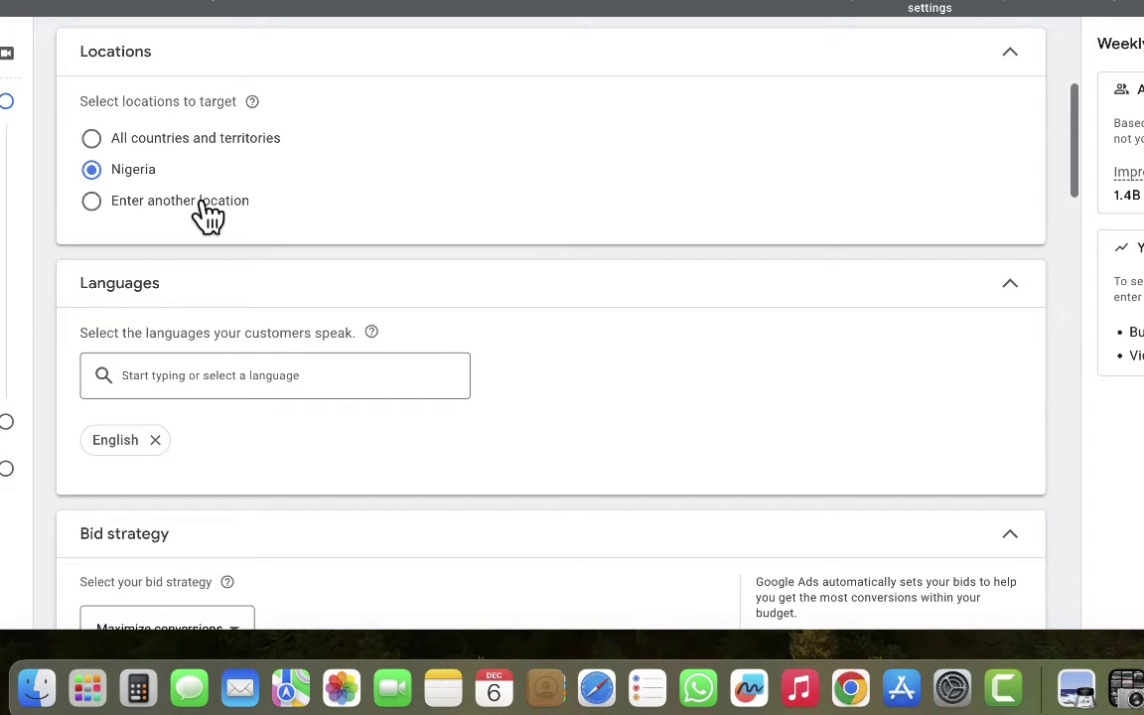
pyautogui.scroll(-1, 210, 288)
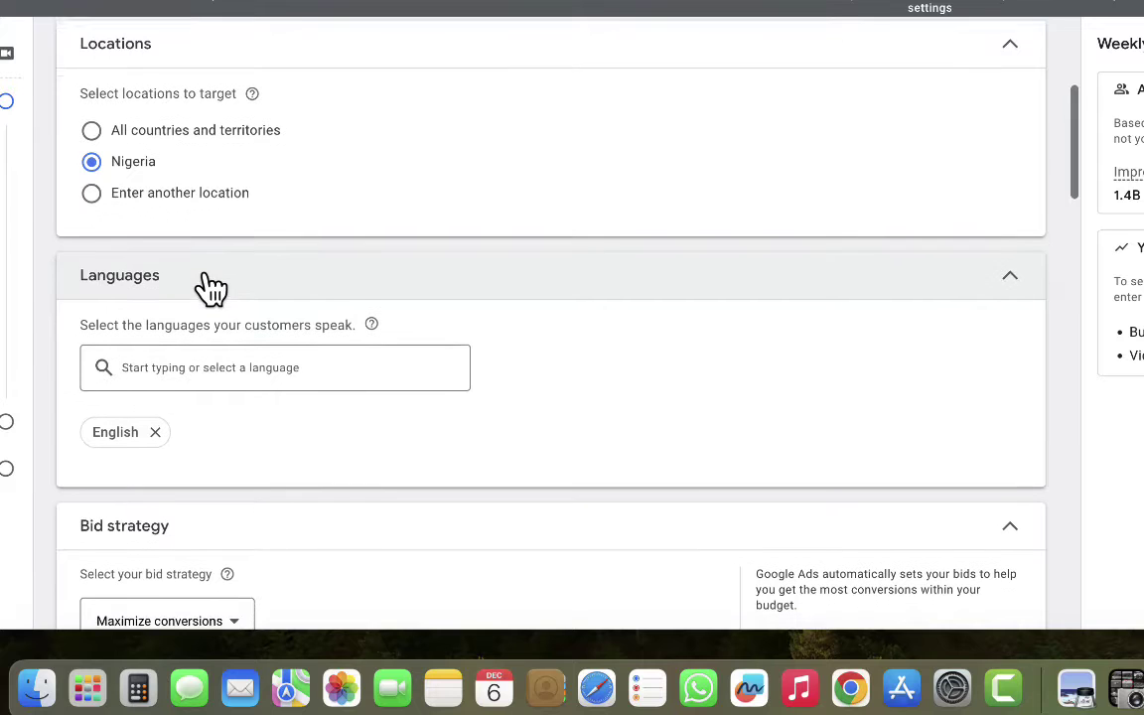
pyautogui.scroll(-3, 206, 290)
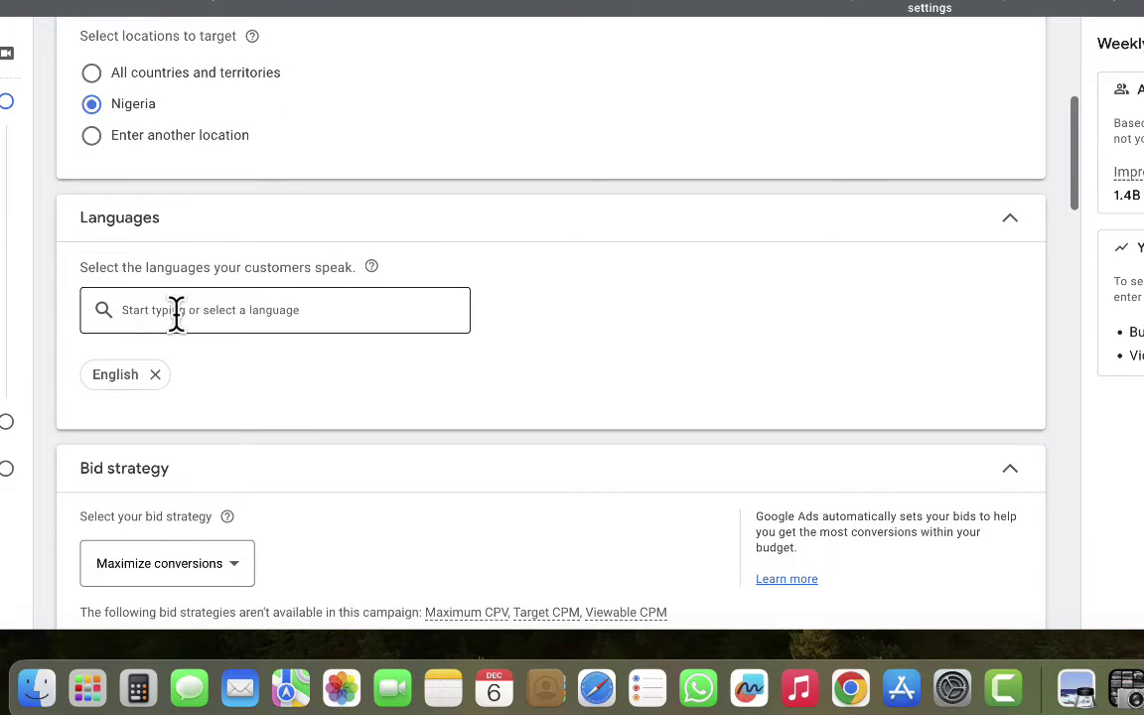
pyautogui.scroll(-10, 176, 314)
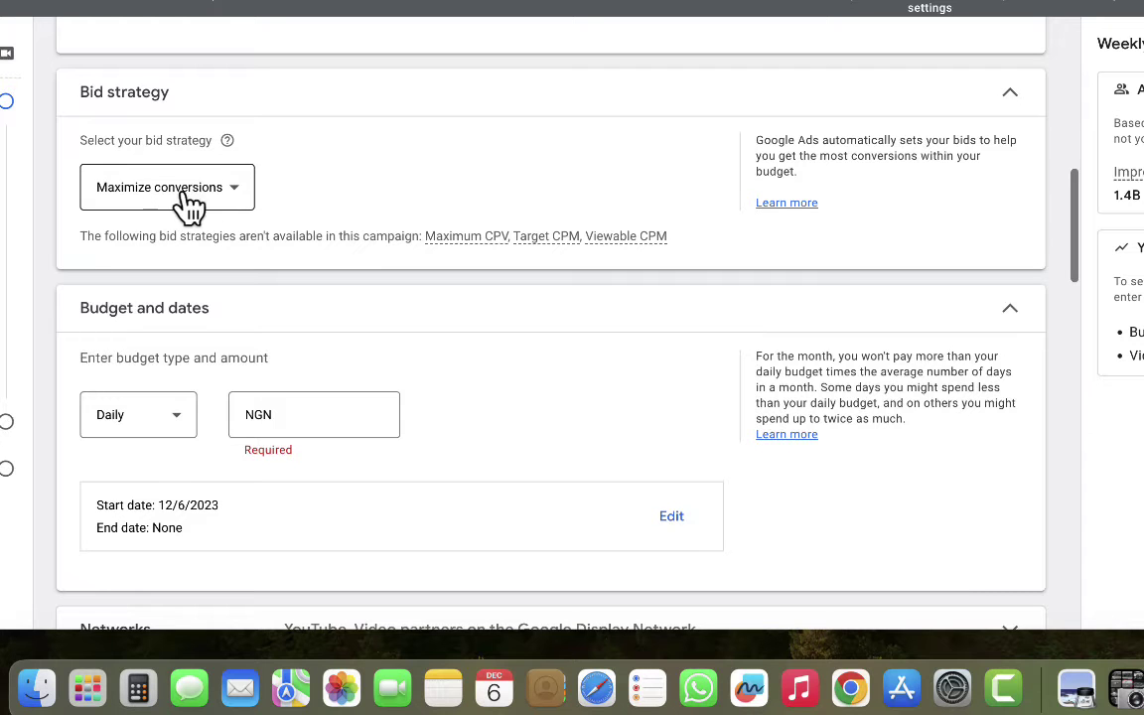
pyautogui.scroll(-2, 273, 317)
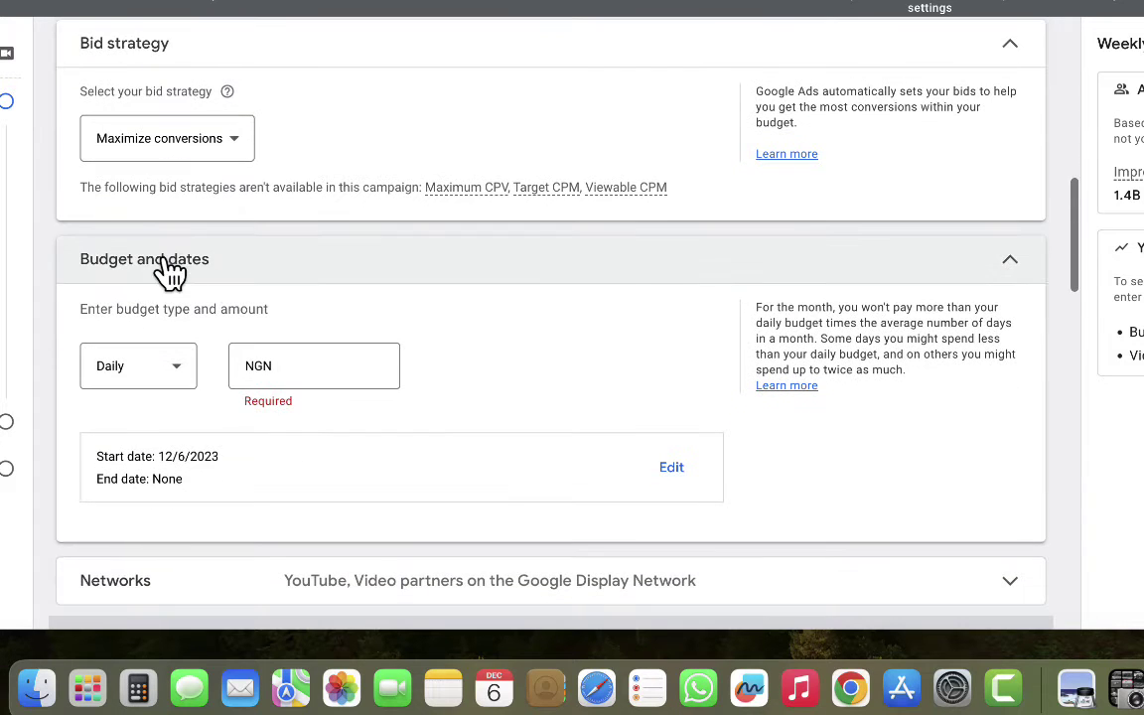
pyautogui.click(301, 366)
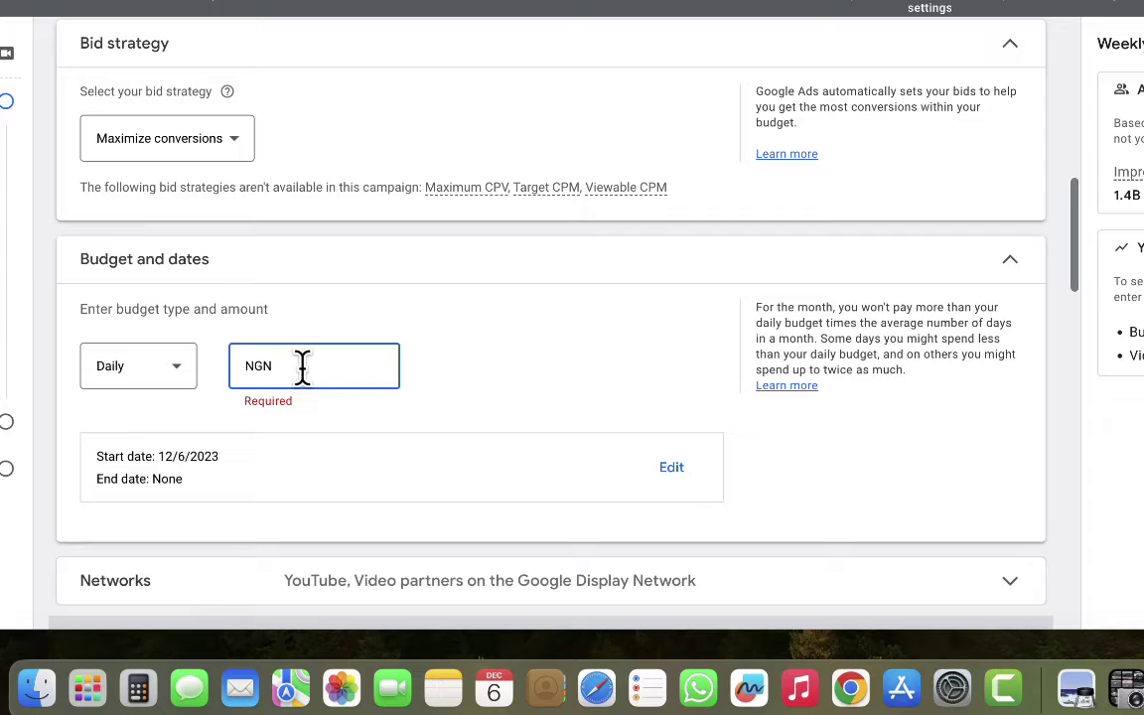
pyautogui.write('5000')
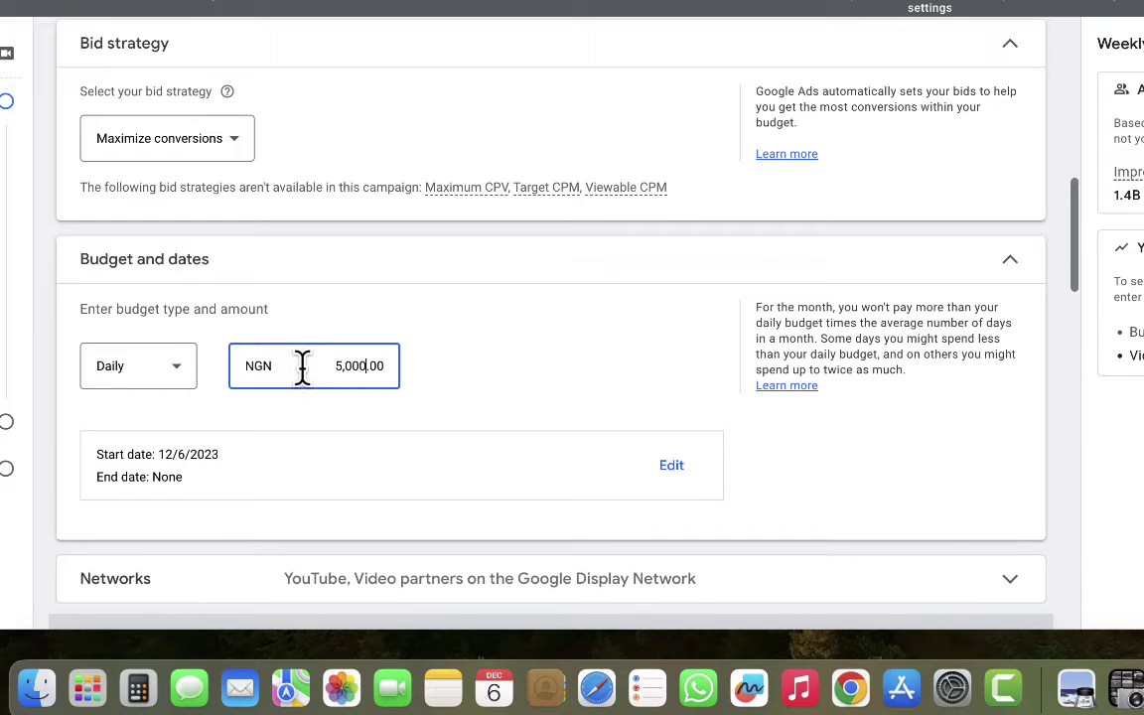
pyautogui.click(335, 326)
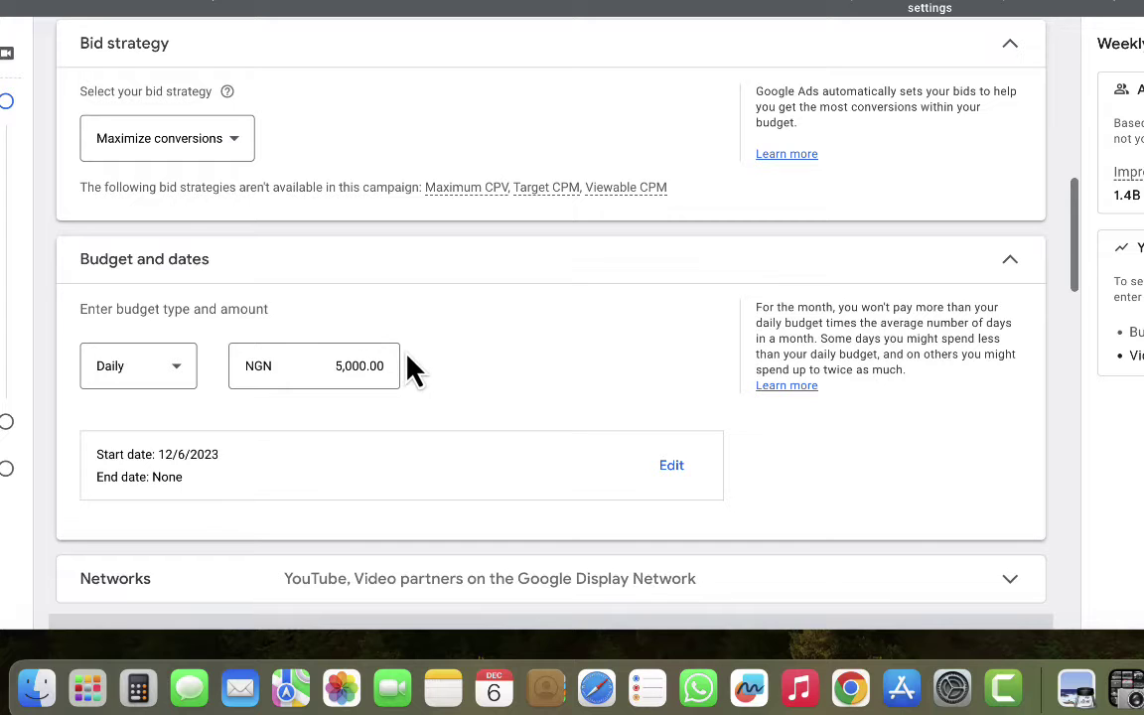
# Expand the campaign's additional settings and switch the Devices setting to specific targeting for devices
pyautogui.scroll(-2, 407, 356)
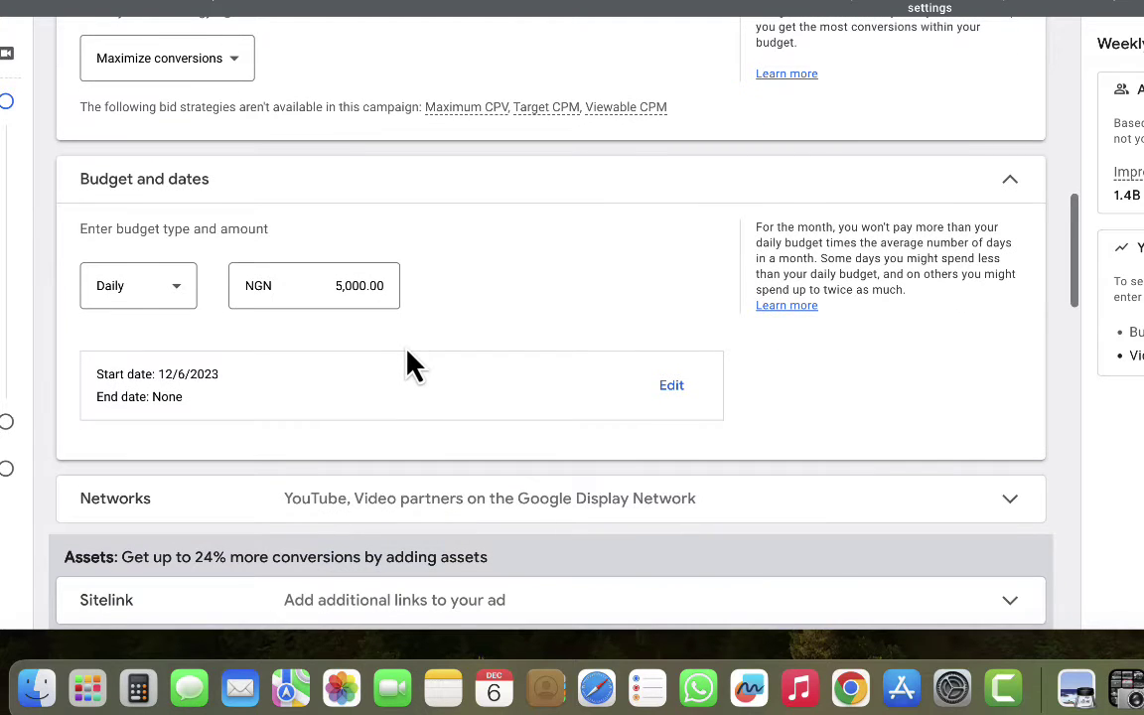
pyautogui.scroll(-1, 411, 351)
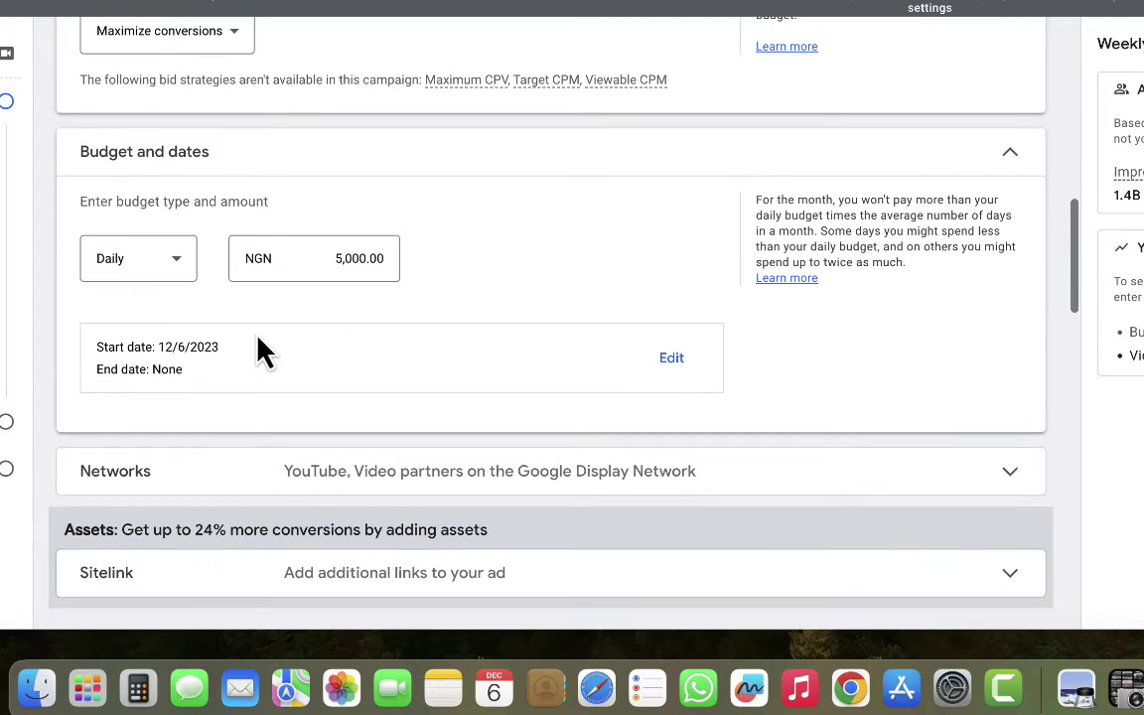
pyautogui.scroll(-1, 251, 358)
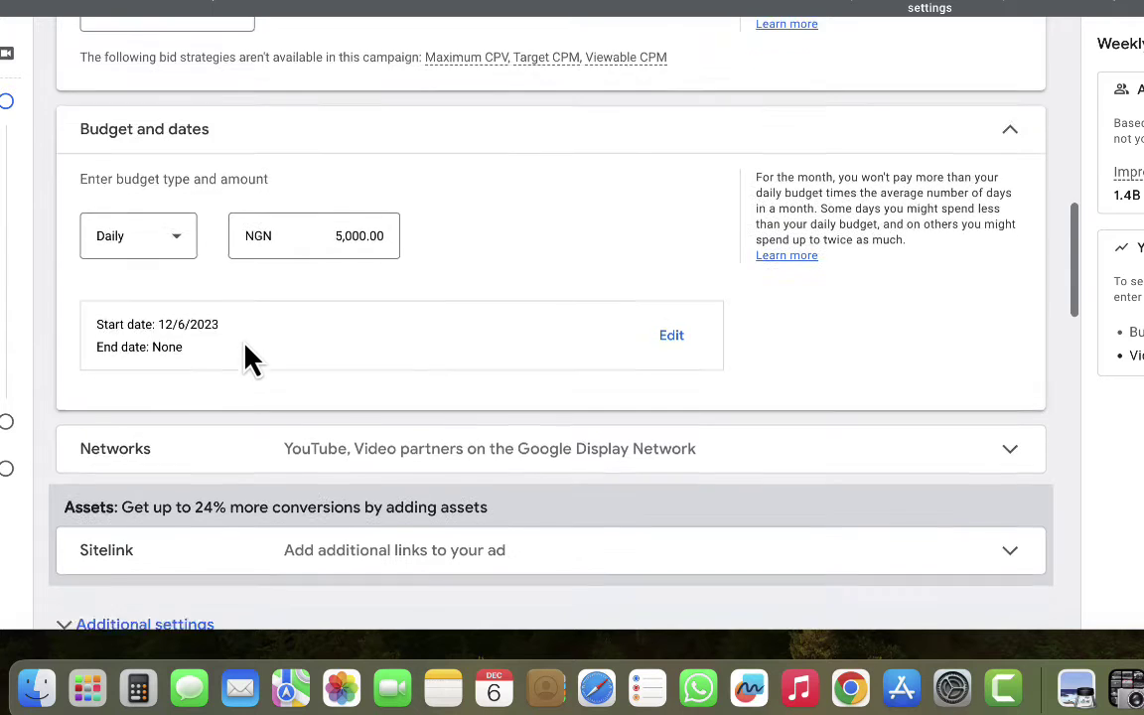
pyautogui.scroll(-5, 251, 357)
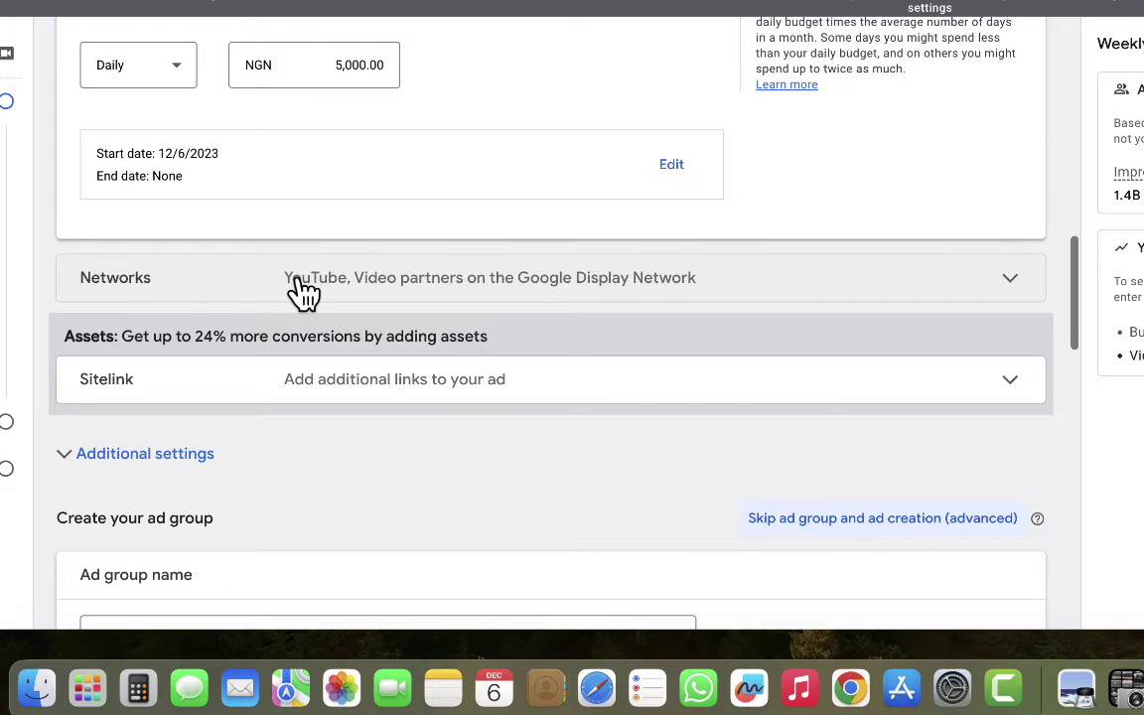
pyautogui.scroll(-3, 303, 293)
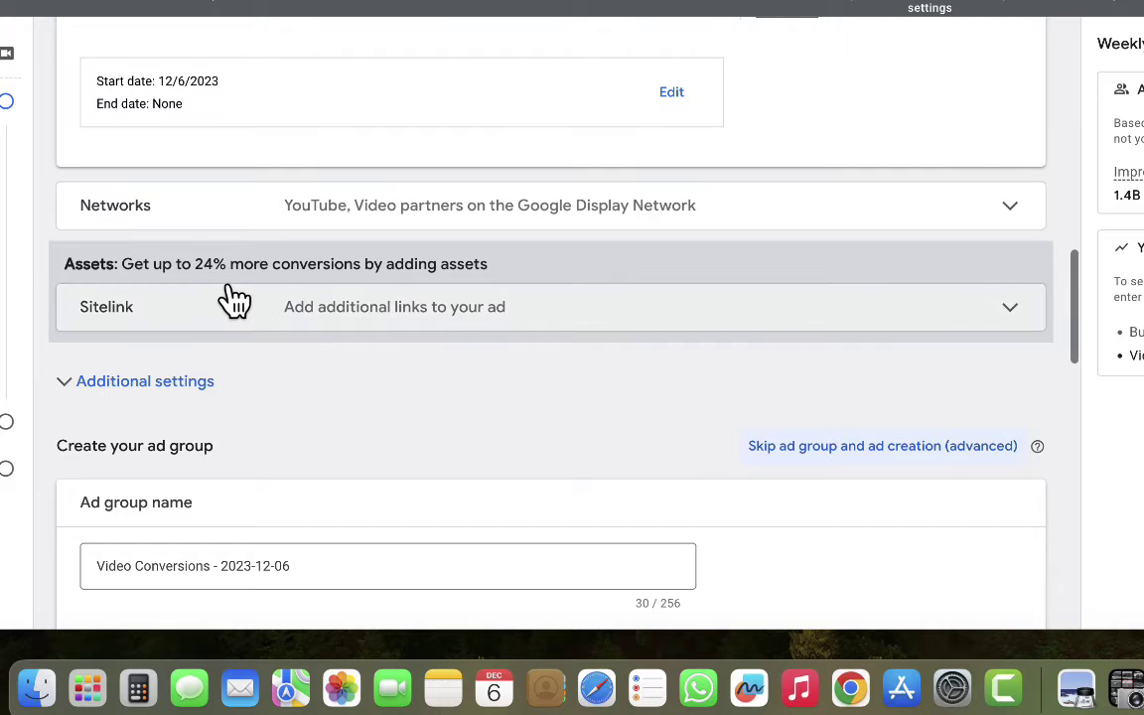
pyautogui.scroll(-2, 229, 298)
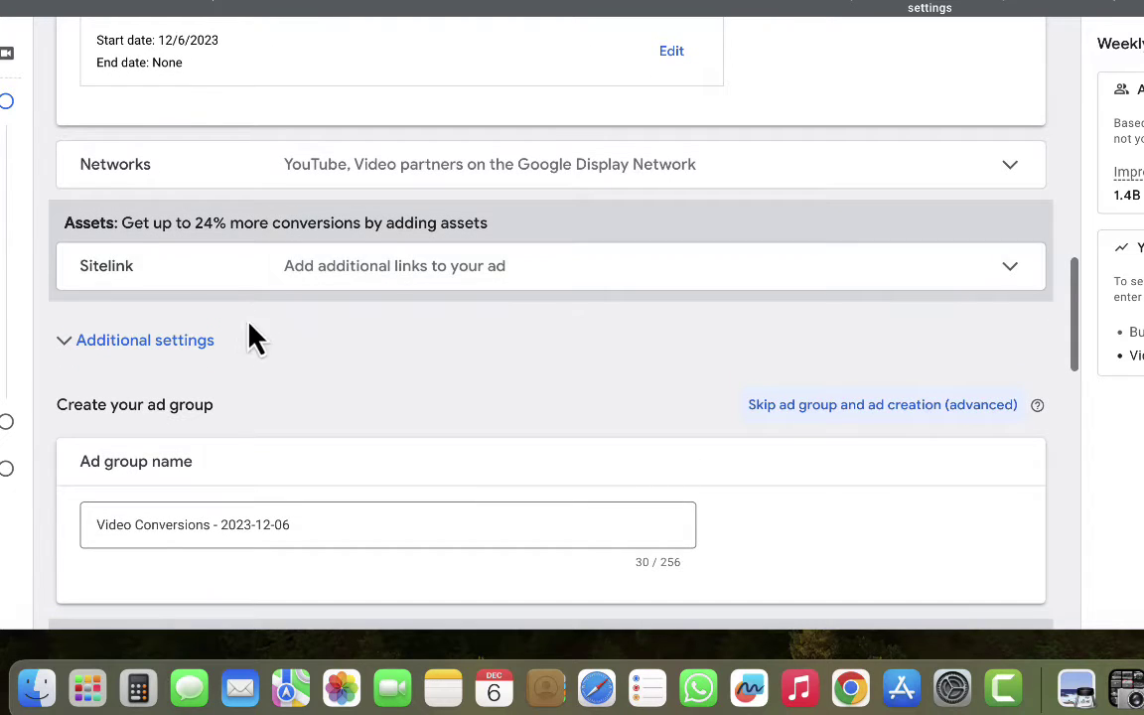
pyautogui.scroll(-4, 250, 334)
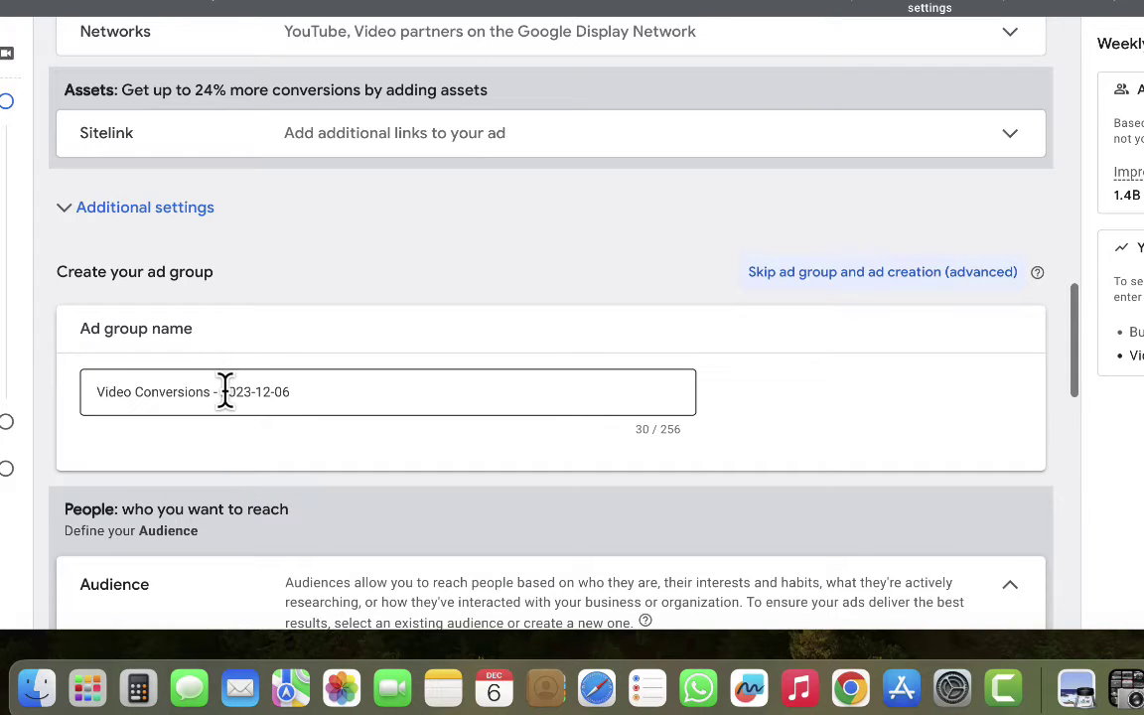
pyautogui.click(121, 212)
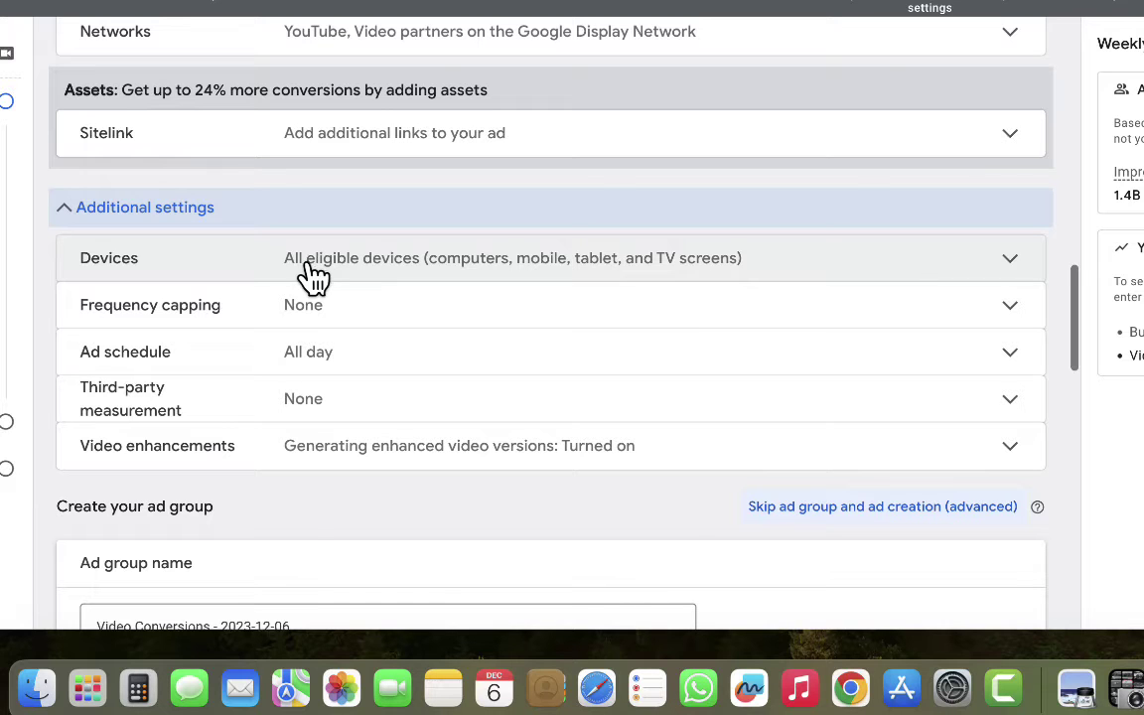
pyautogui.click(329, 270)
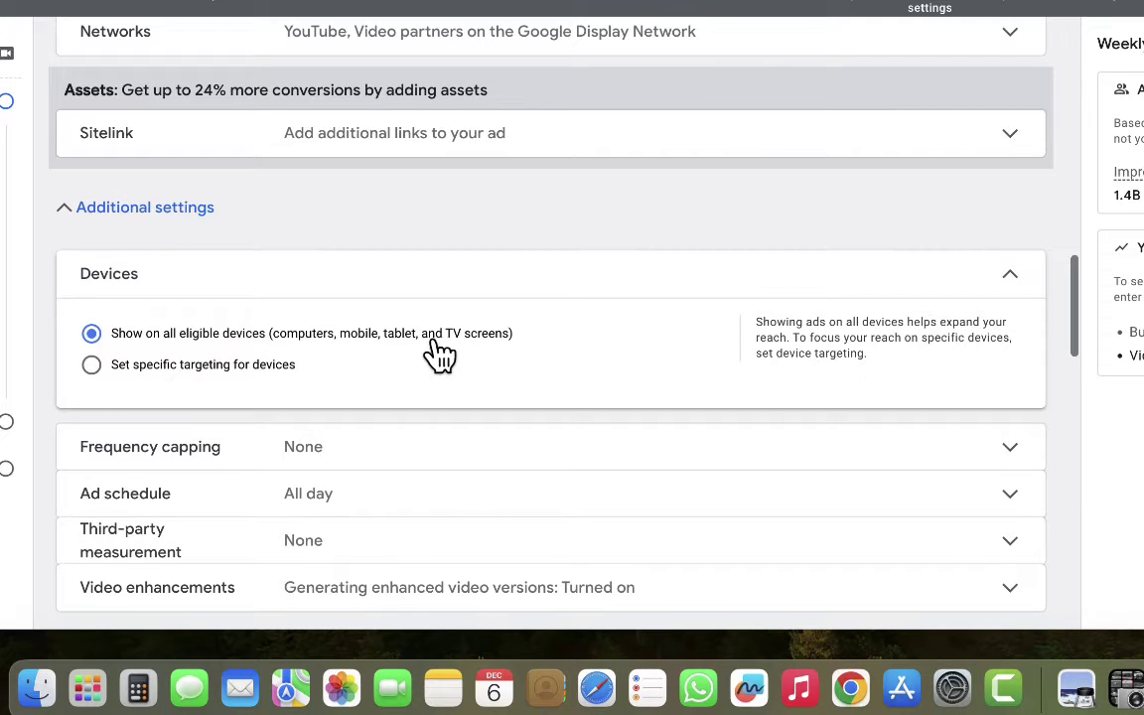
pyautogui.click(154, 376)
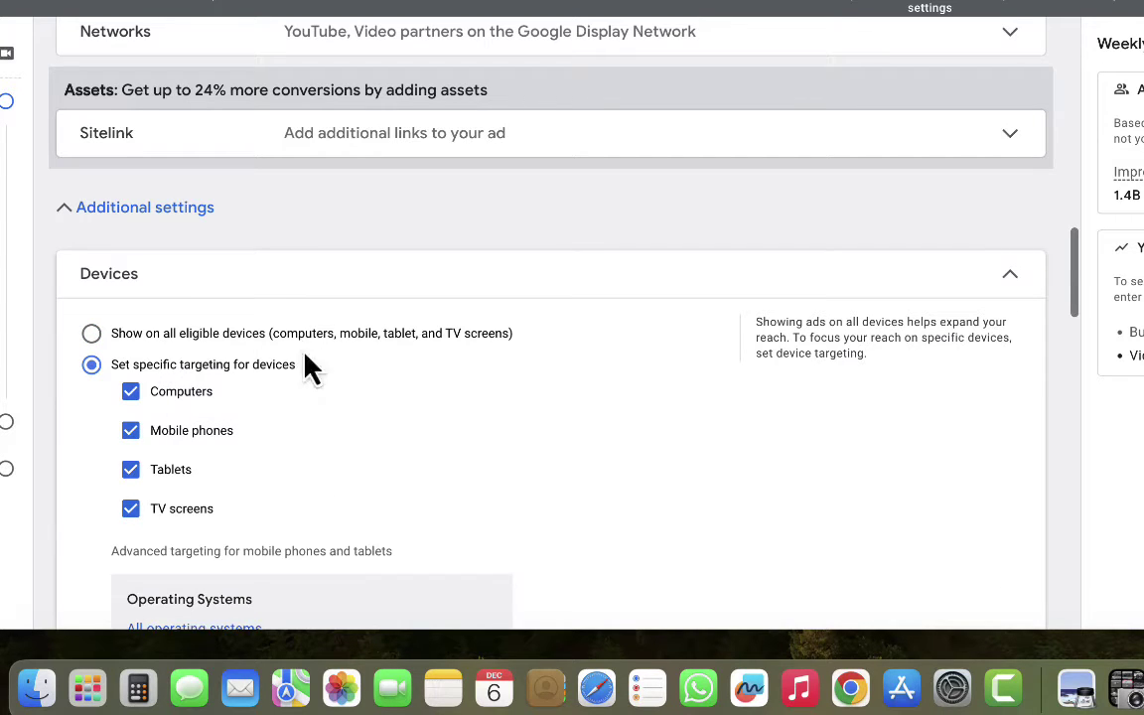
pyautogui.scroll(-1, 325, 417)
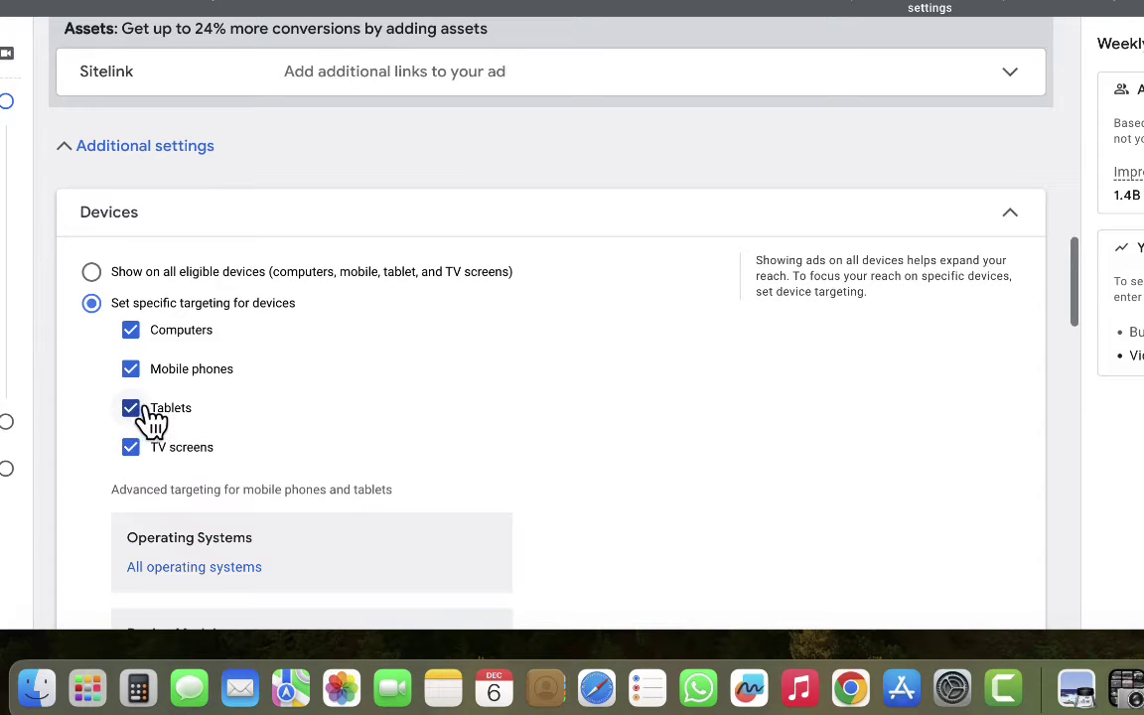
# Exclude TV screens and computers from the device targeting, keeping mobile phones and tablets
pyautogui.scroll(1, 228, 434)
pyautogui.scroll(-1, 231, 434)
pyautogui.click(133, 449)
pyautogui.click(135, 330)
# Add Android to the targeted operating systems and open the list of its minimum versions
pyautogui.scroll(-5, 303, 417)
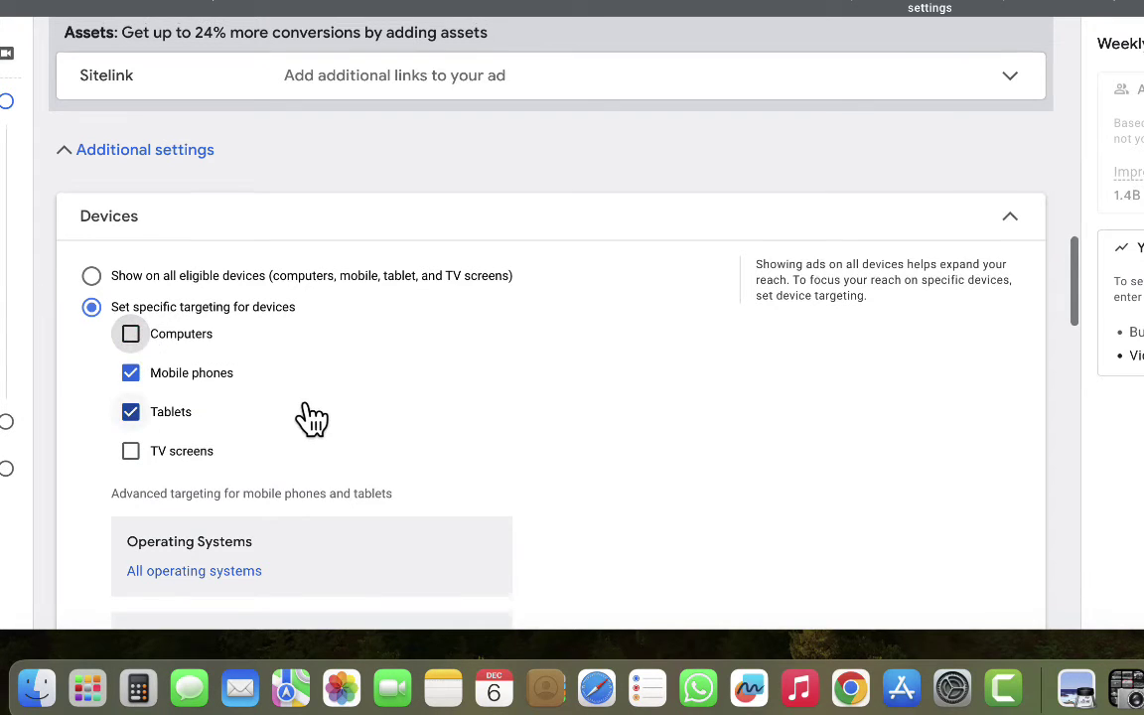
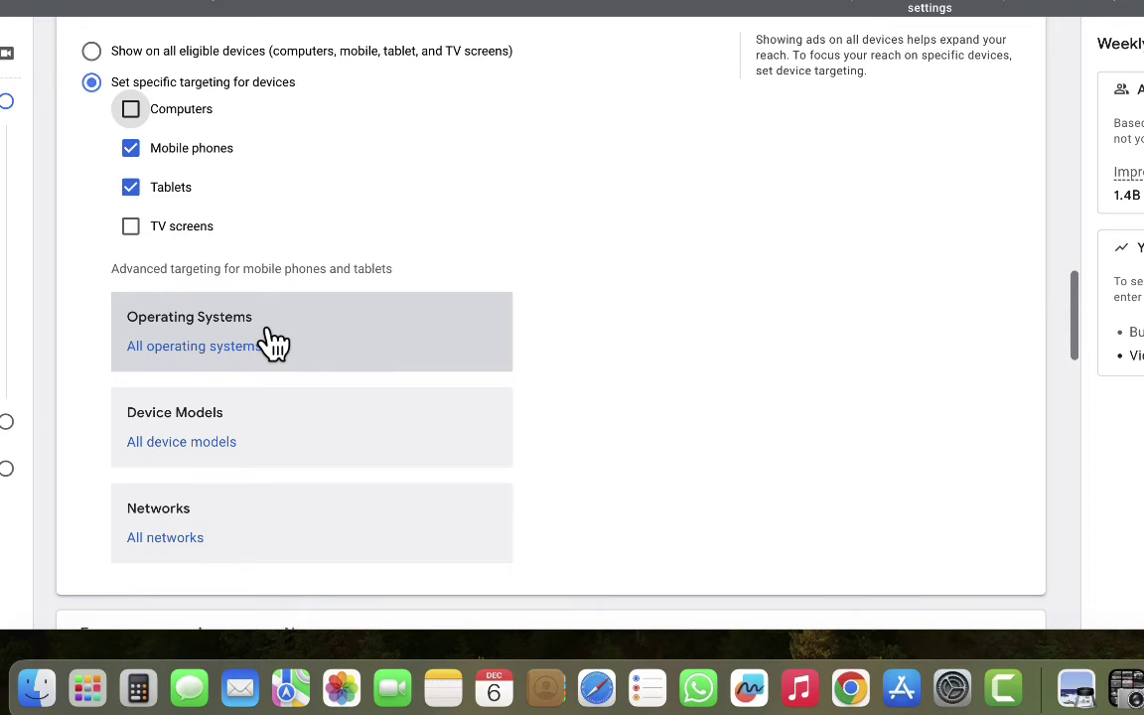
pyautogui.click(214, 330)
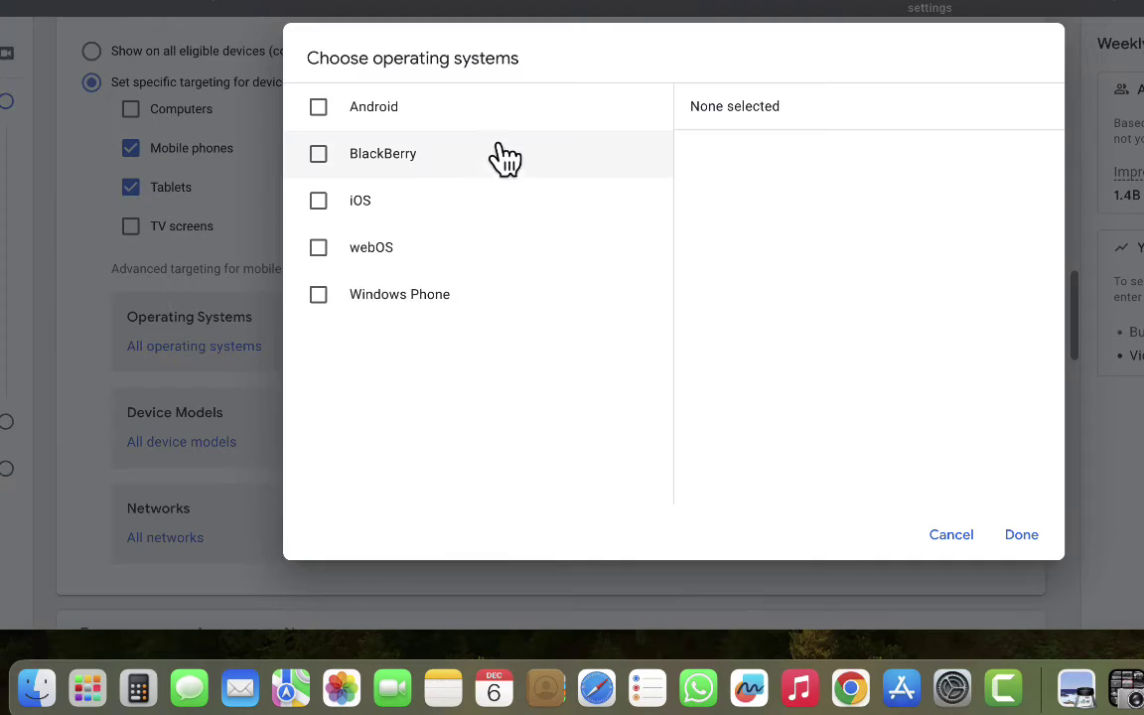
pyautogui.click(385, 121)
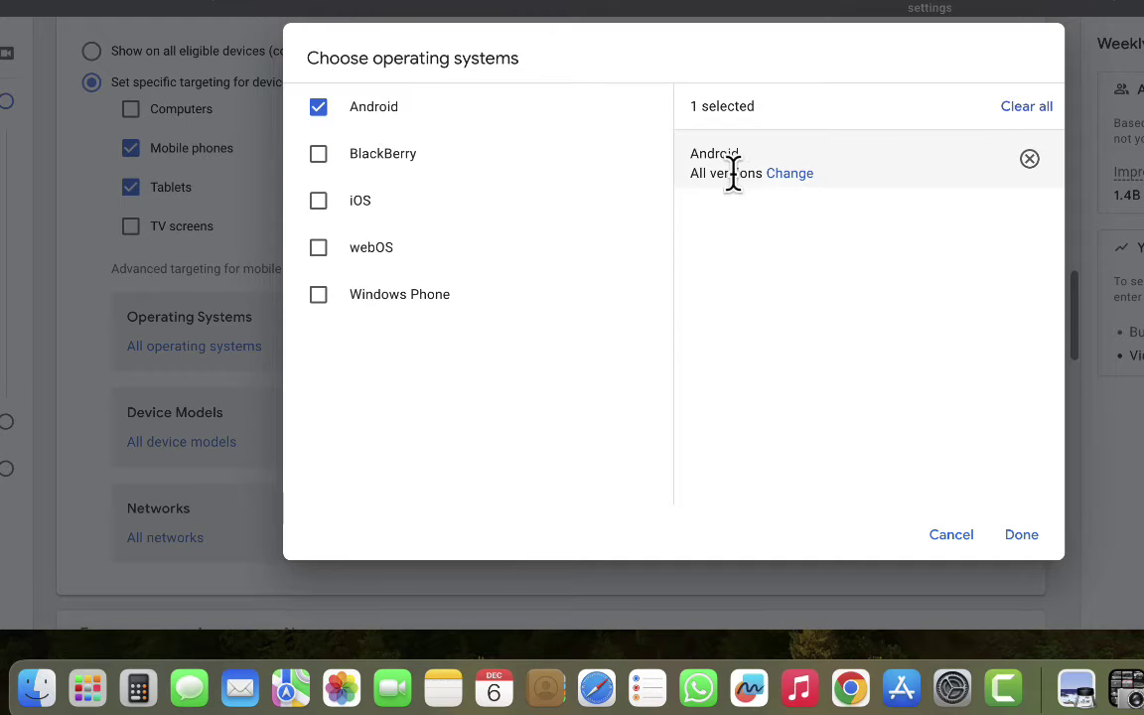
pyautogui.click(789, 177)
pyautogui.click(809, 200)
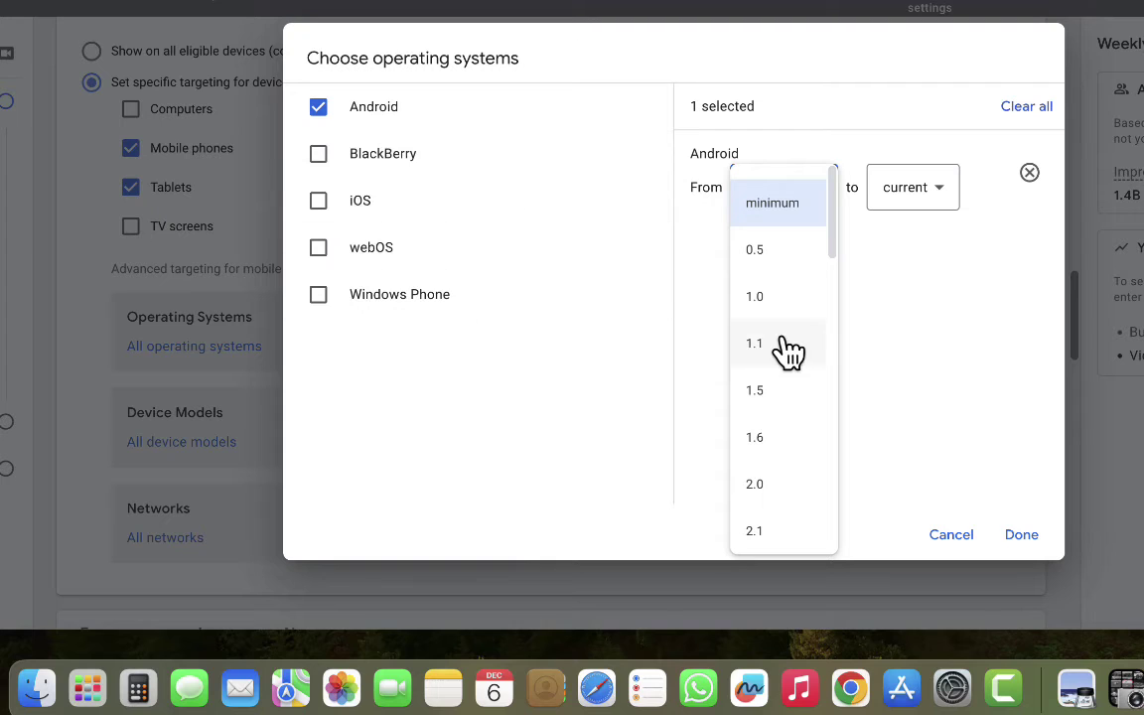
pyautogui.scroll(-12, 774, 403)
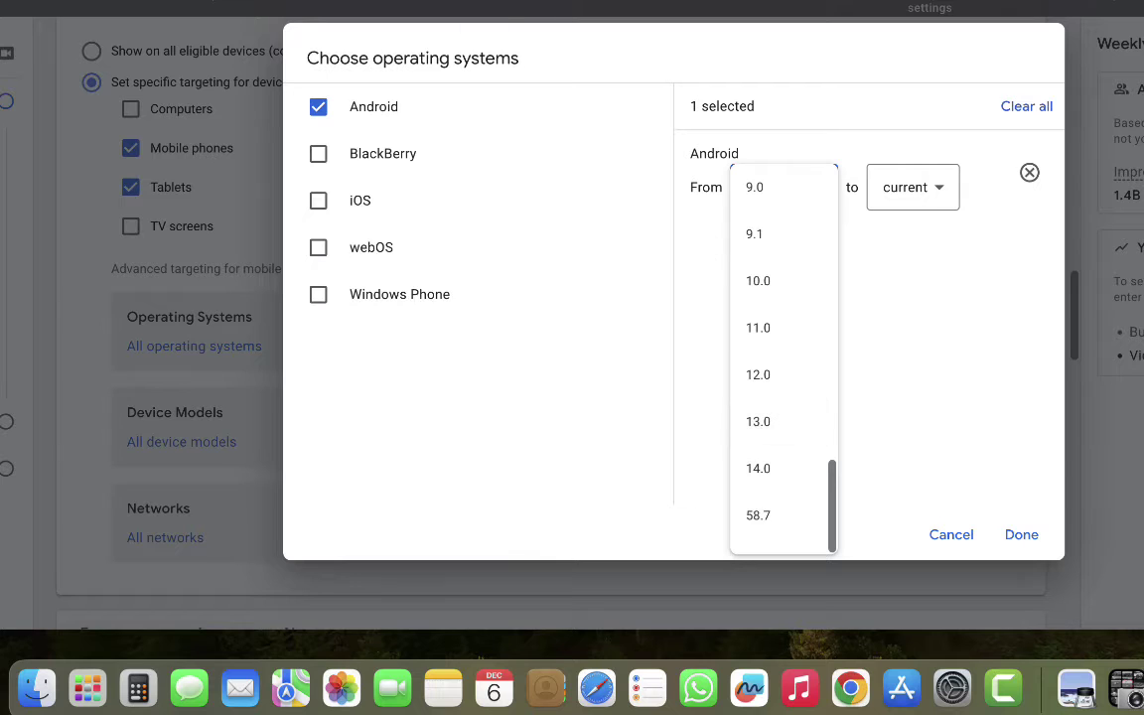
# Search Google for "latest android version" in a new browser tab
pyautogui.press('super+t')
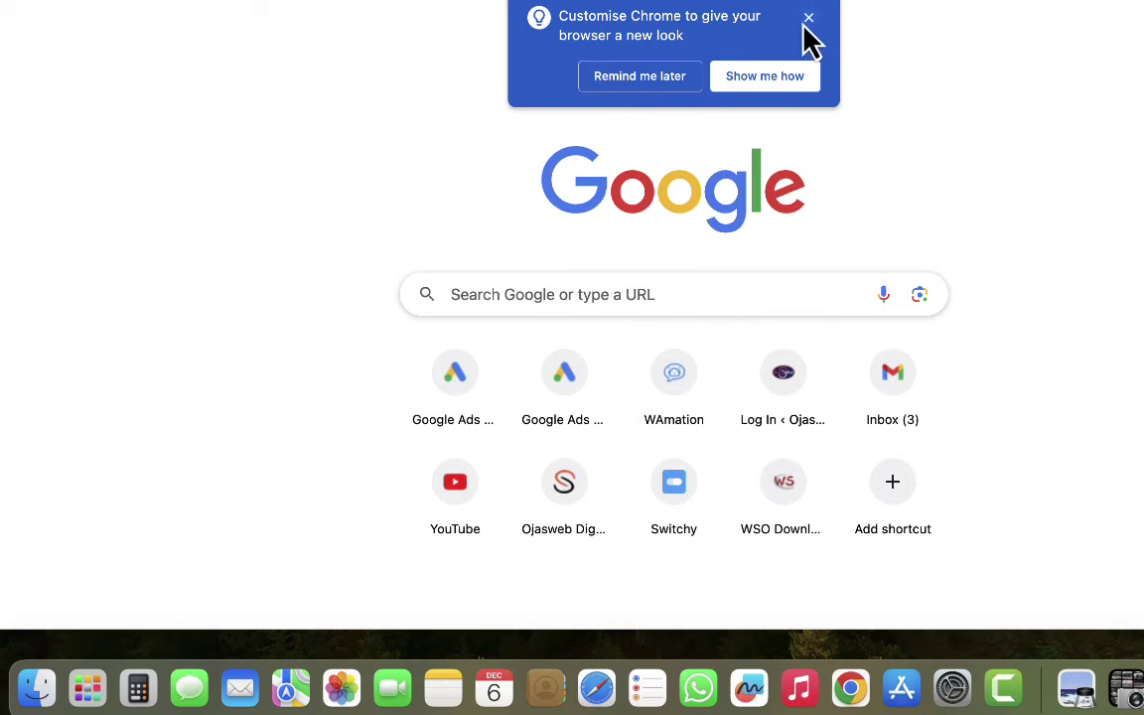
pyautogui.click(807, 19)
pyautogui.press('super+l')
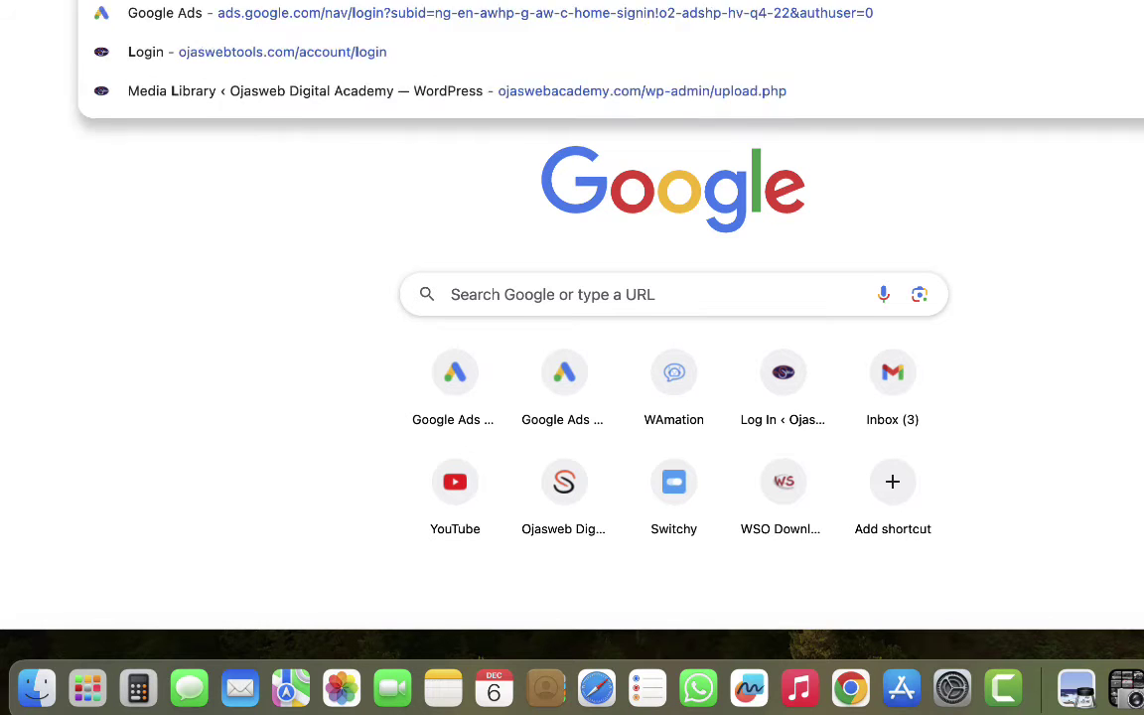
pyautogui.write('latest')
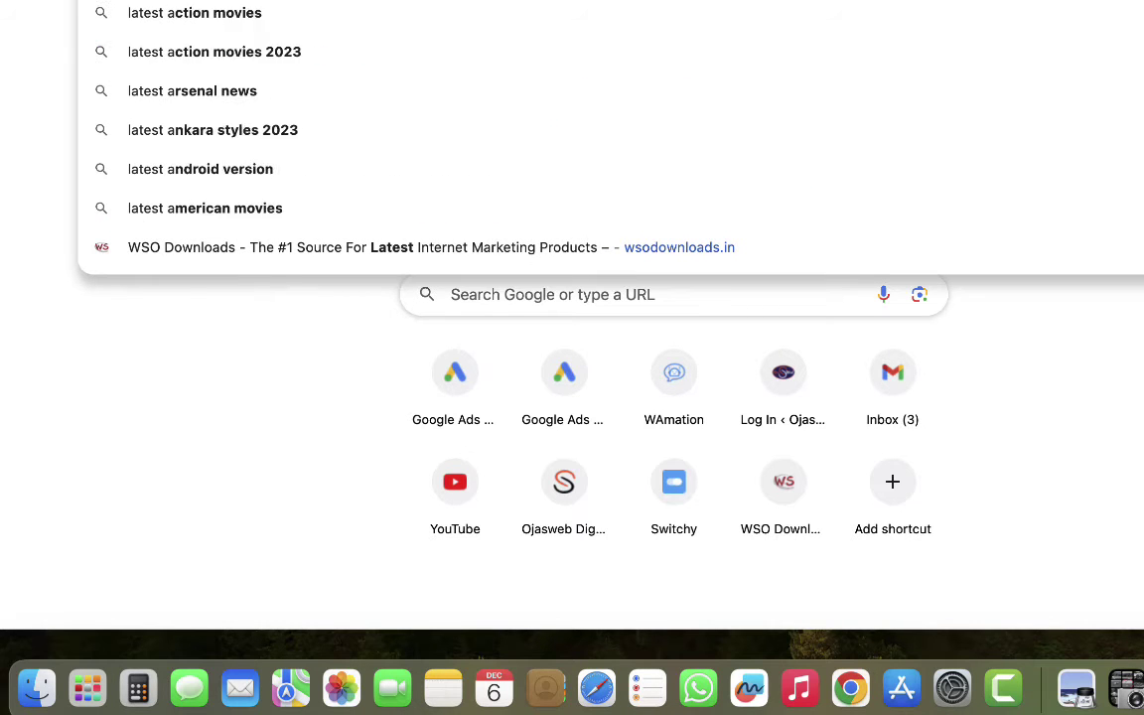
pyautogui.write(' android version')
pyautogui.press('Return')
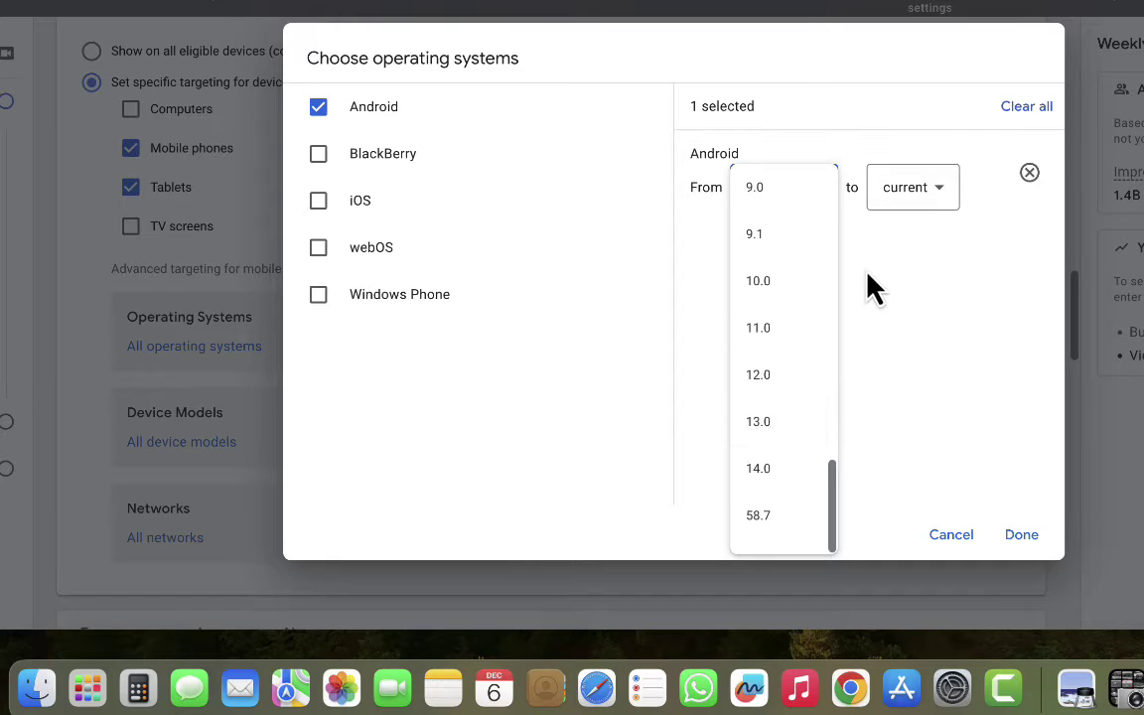
# Set Android's minimum version to 14.0 and add iOS to the targeted operating systems
pyautogui.click(765, 472)
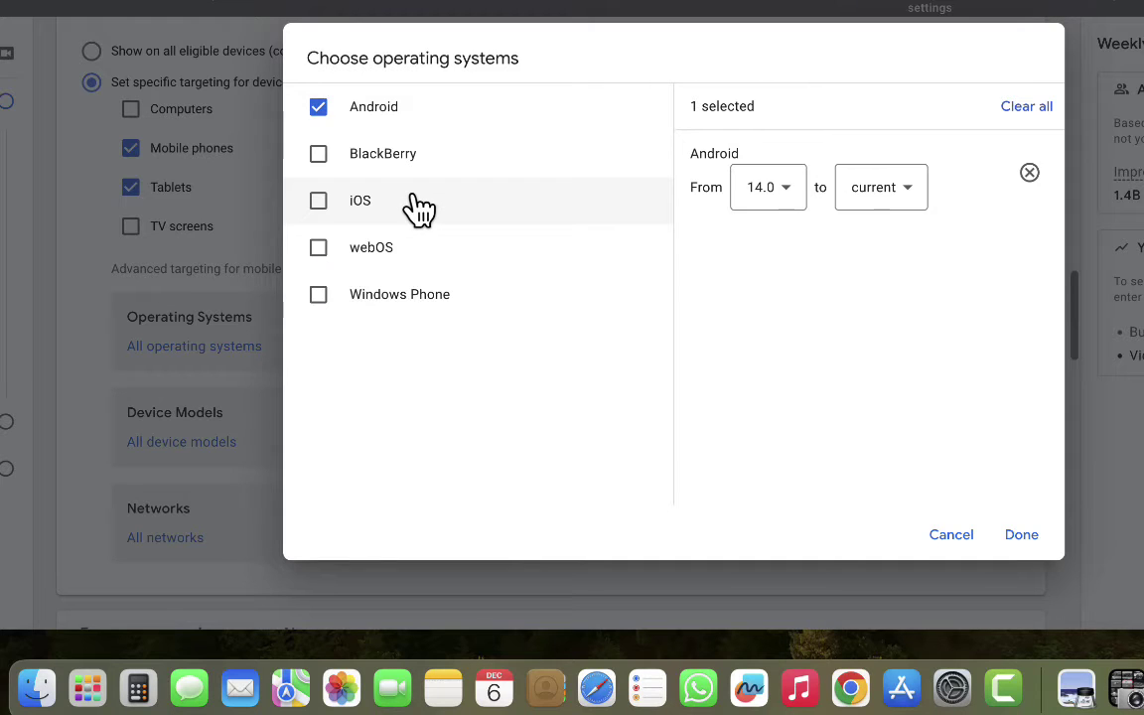
pyautogui.click(327, 199)
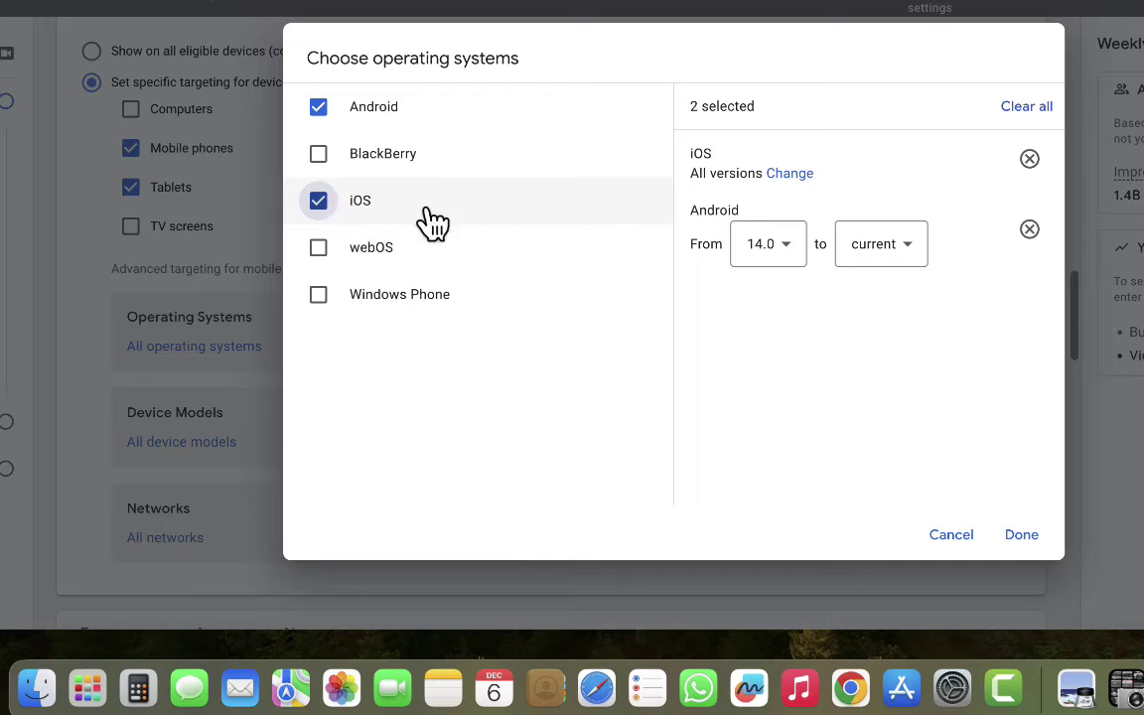
pyautogui.click(770, 248)
pyautogui.scroll(-2, 762, 442)
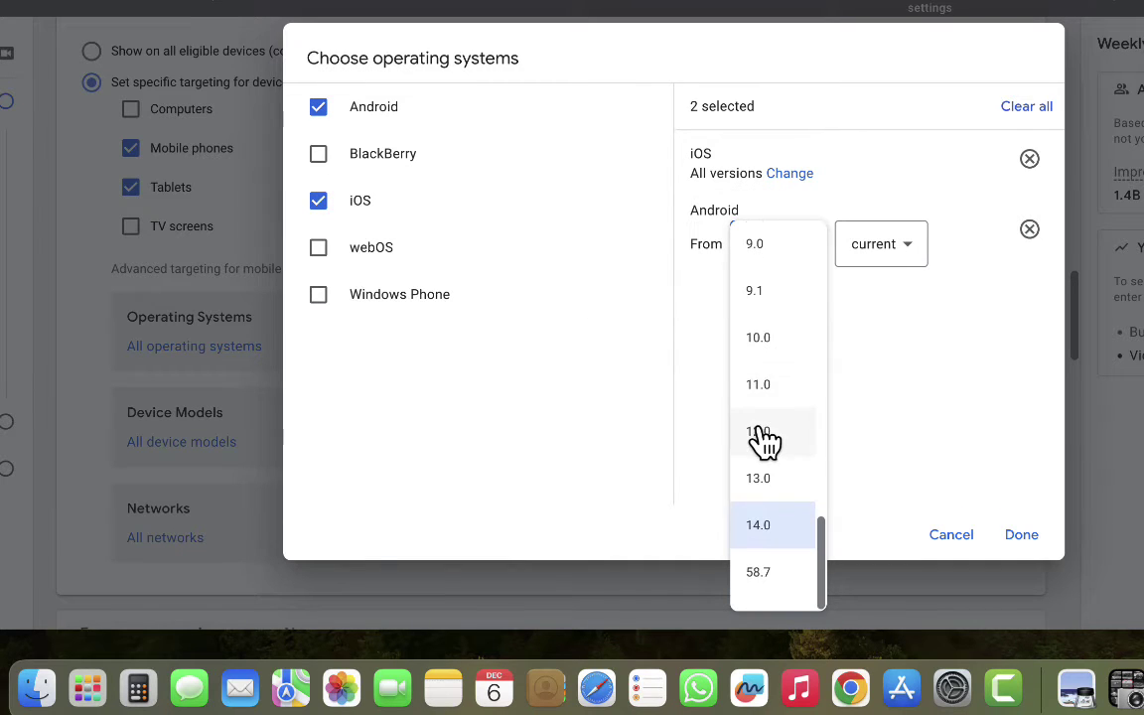
pyautogui.click(694, 332)
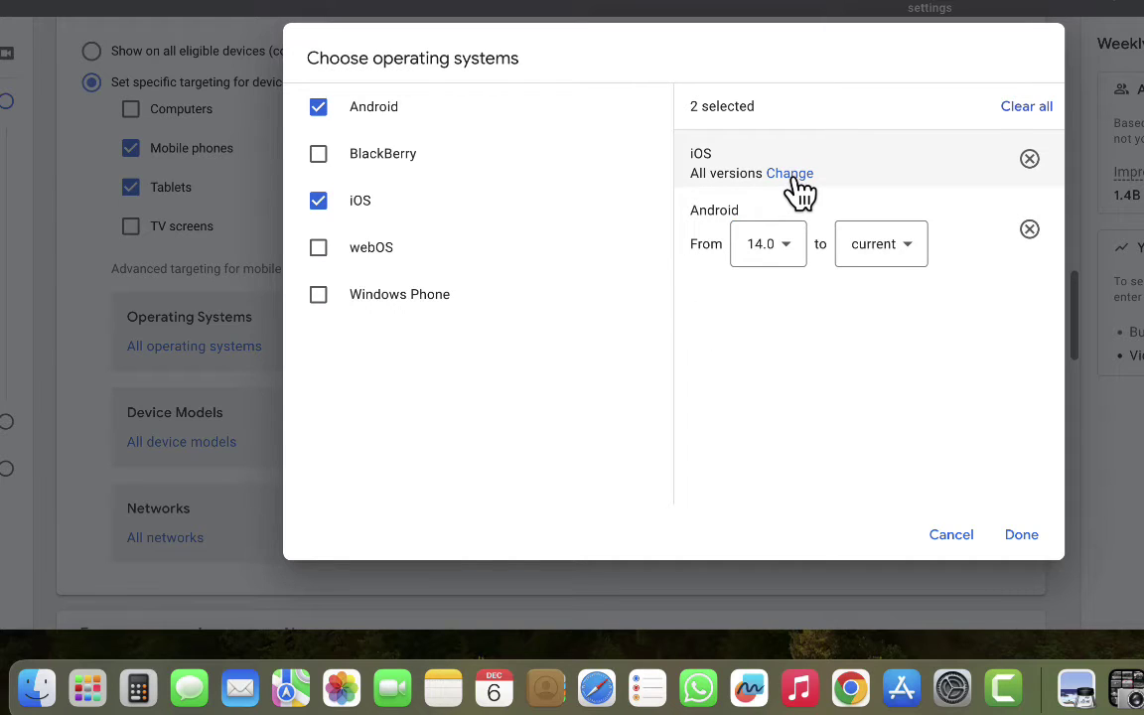
# Set the iOS minimum version to 17.0 and apply the operating system targeting
pyautogui.click(800, 176)
pyautogui.click(797, 190)
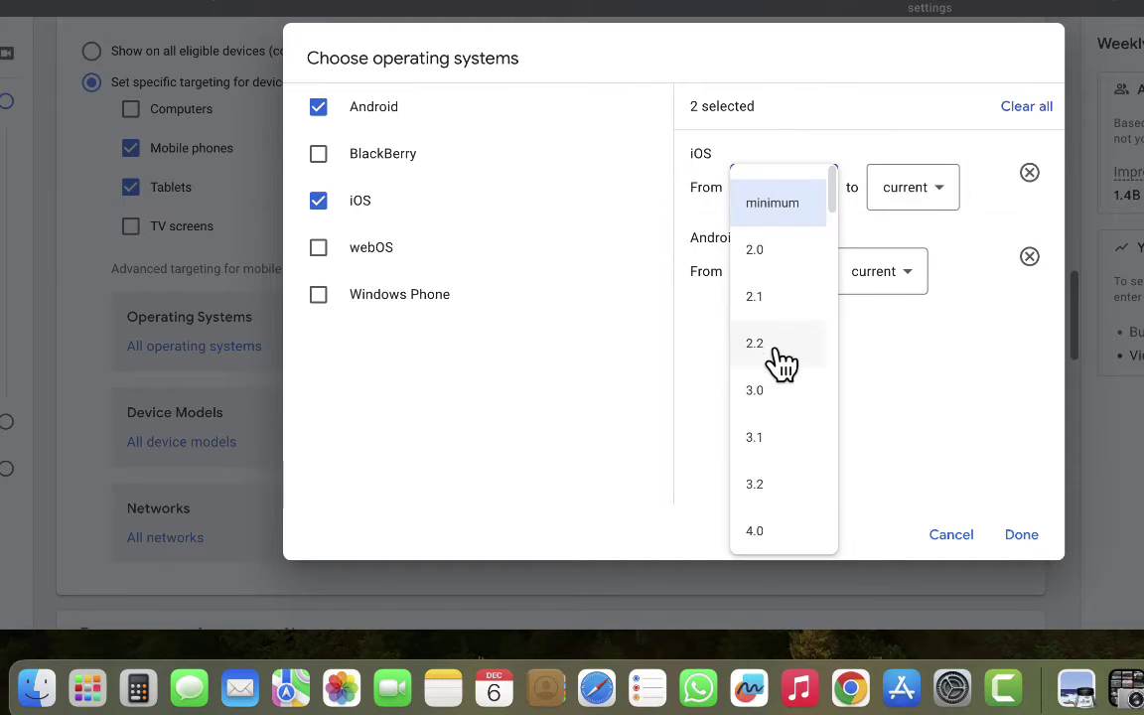
pyautogui.scroll(-20, 782, 363)
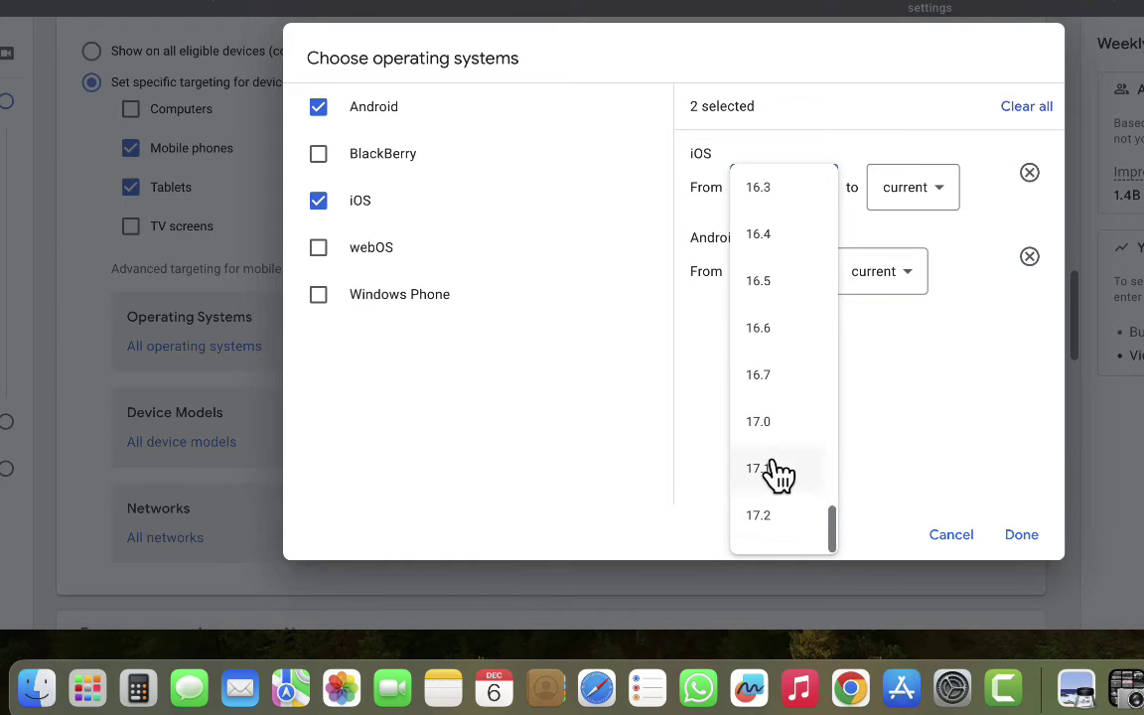
pyautogui.click(758, 425)
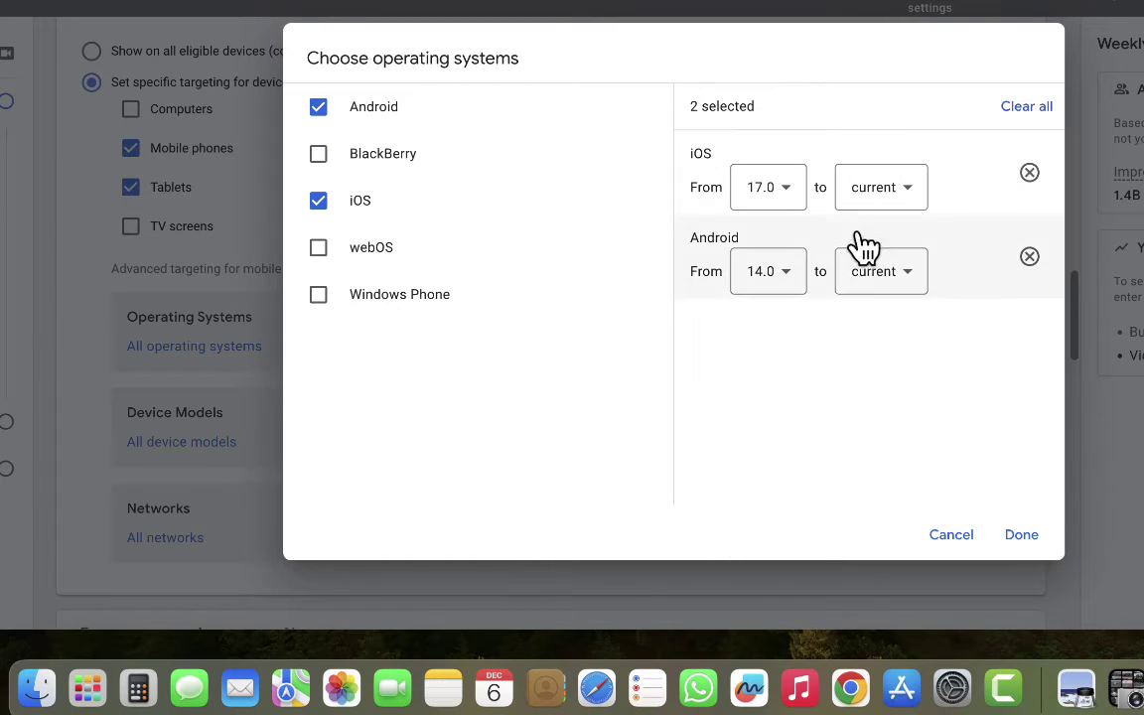
pyautogui.click(1023, 536)
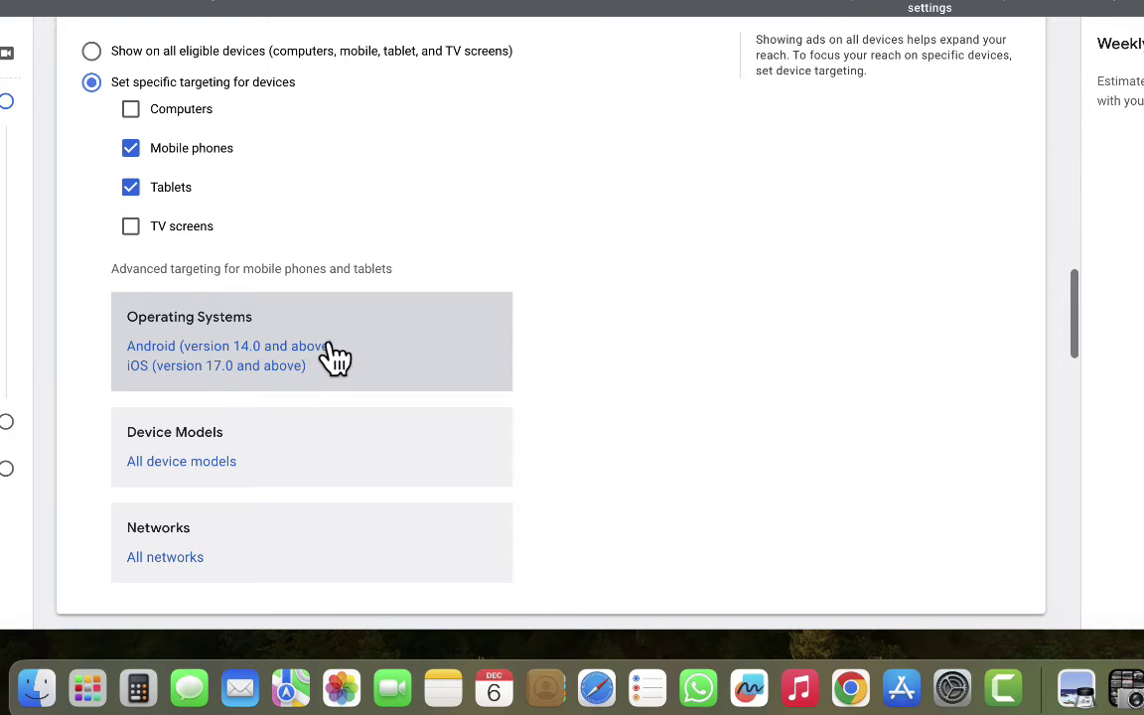
# Open the device model targeting and expand the Android brands
pyautogui.scroll(-3, 328, 298)
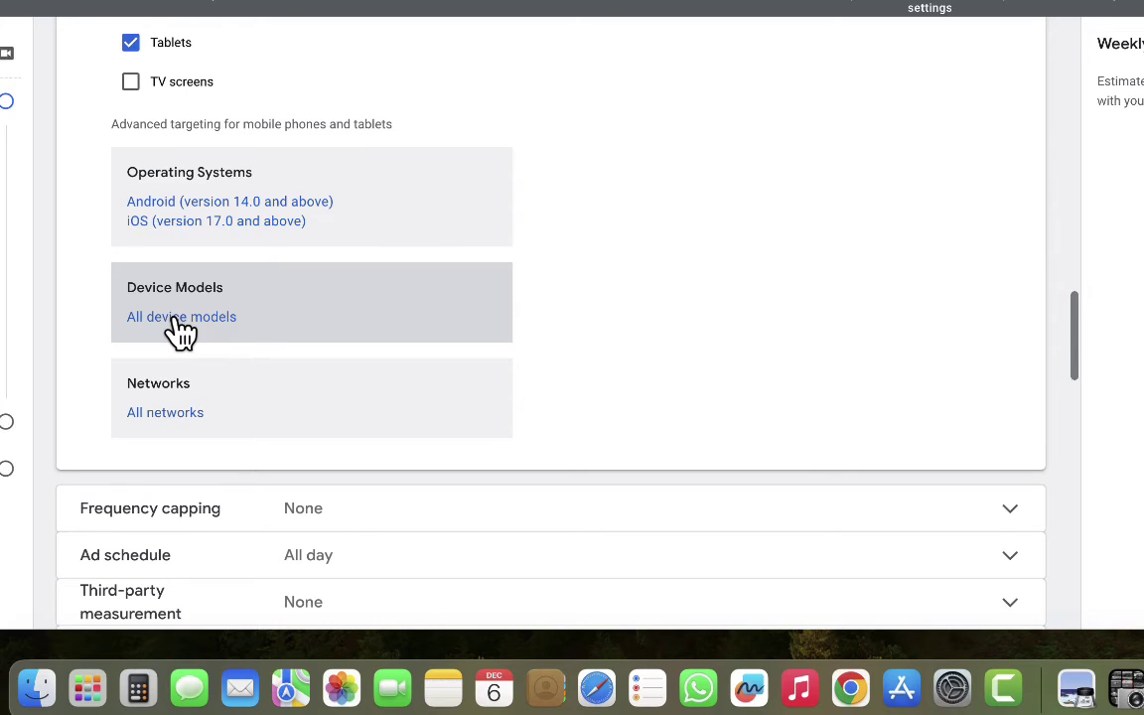
pyautogui.click(177, 320)
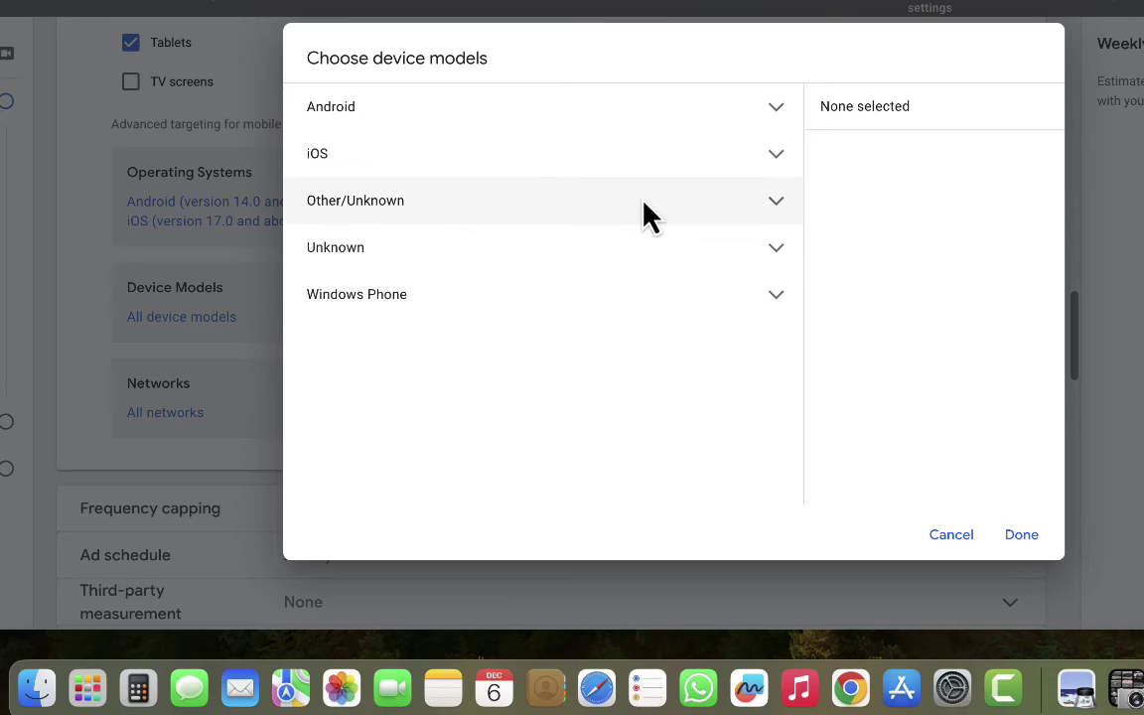
pyautogui.click(777, 109)
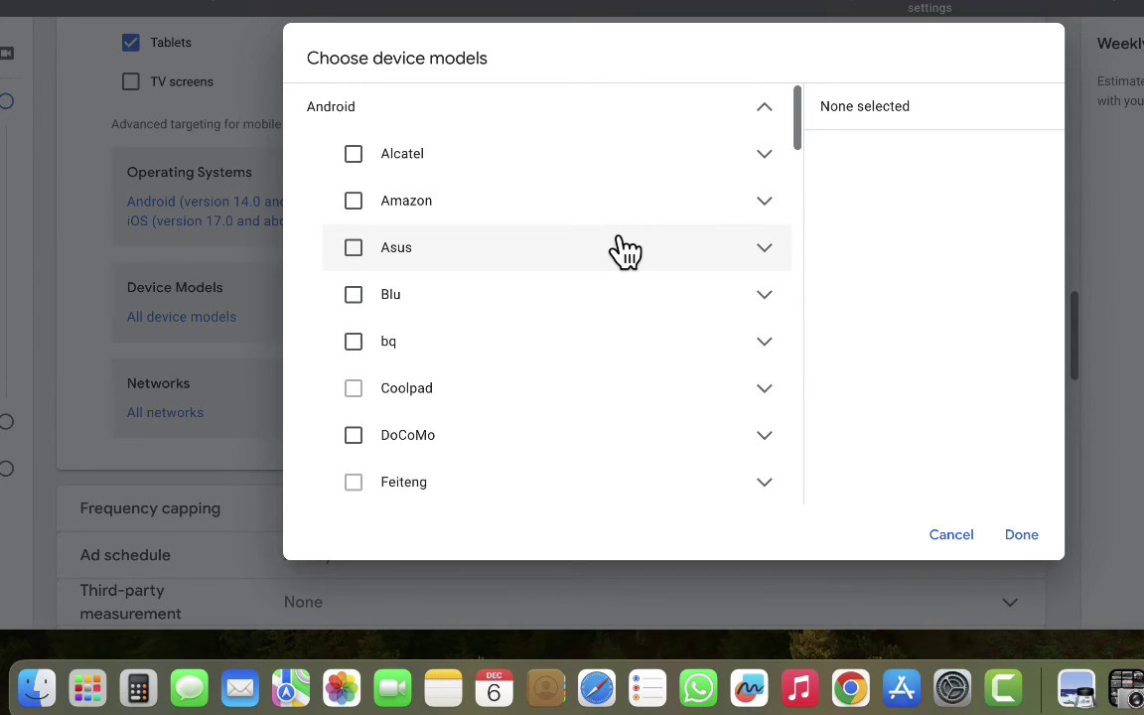
# Search Google for "which is the most expensive samsung smartphone" in a new browser tab
pyautogui.press('super+t')
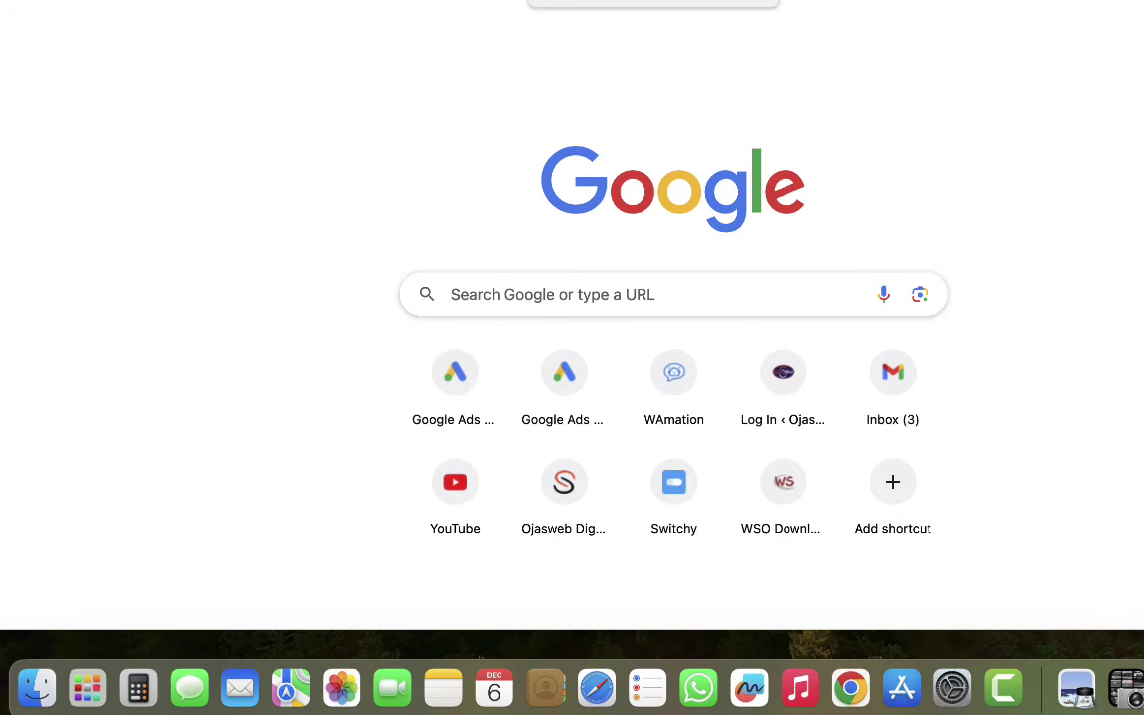
pyautogui.write('the')
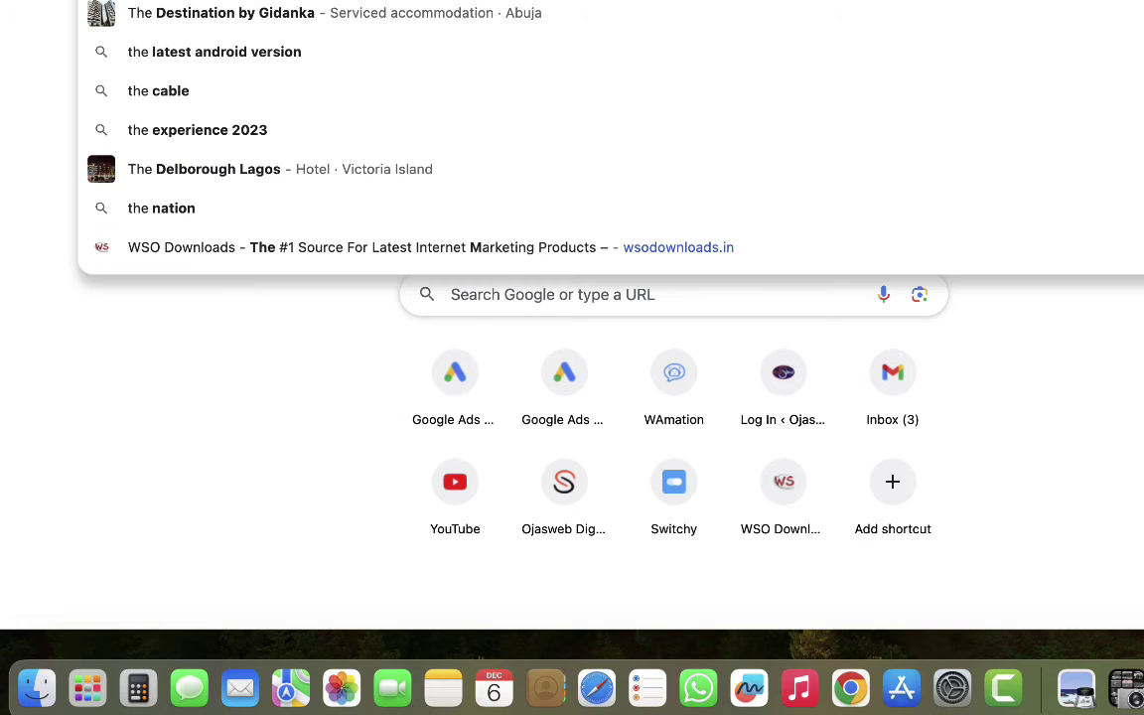
pyautogui.write(' most expensi')
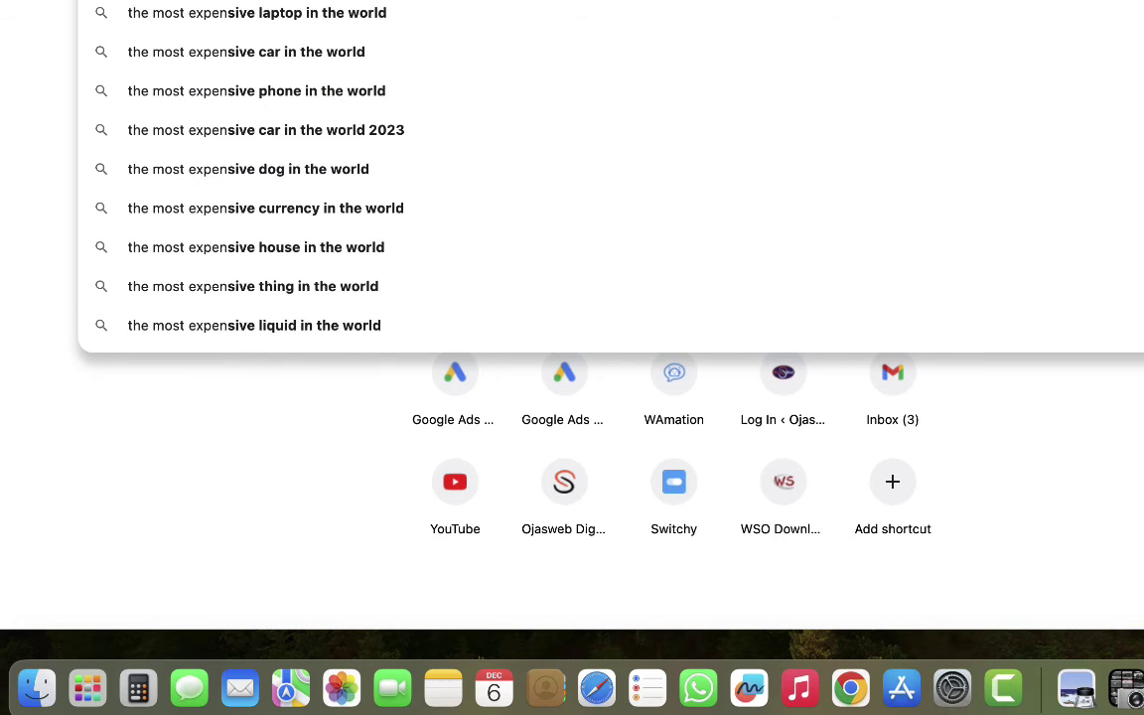
pyautogui.write('ve samsun')
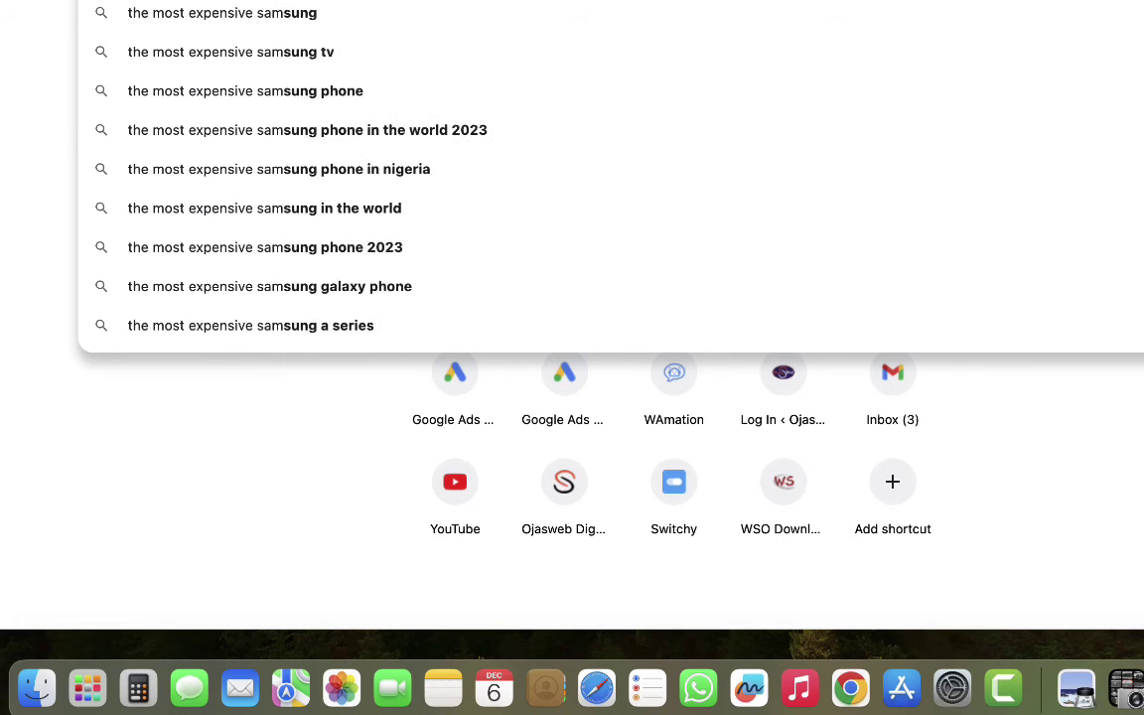
pyautogui.write('g pho')
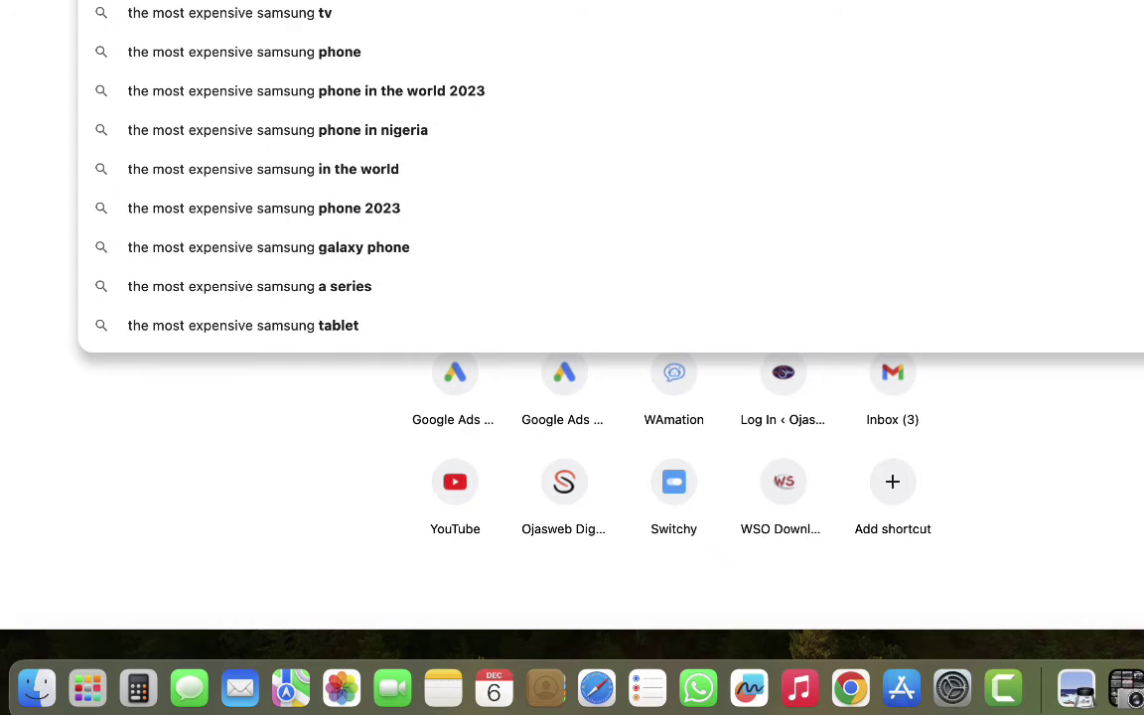
pyautogui.press('BackSpace')
pyautogui.press('BackSpace')
pyautogui.press('BackSpace')
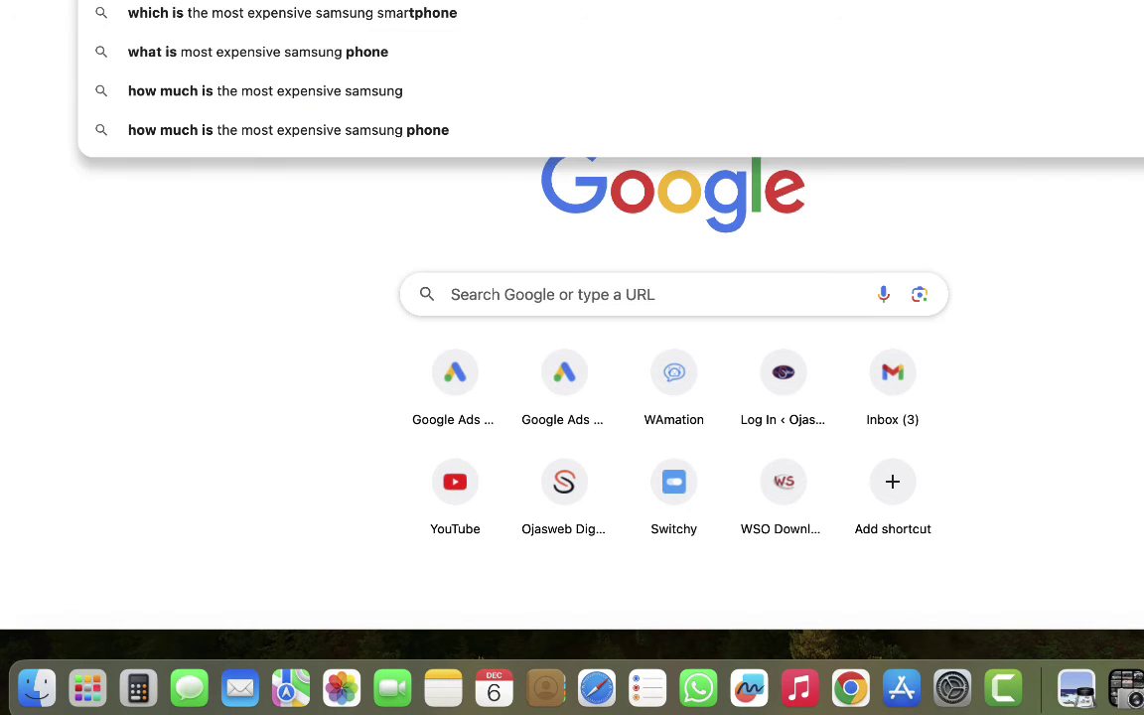
pyautogui.click(357, 14)
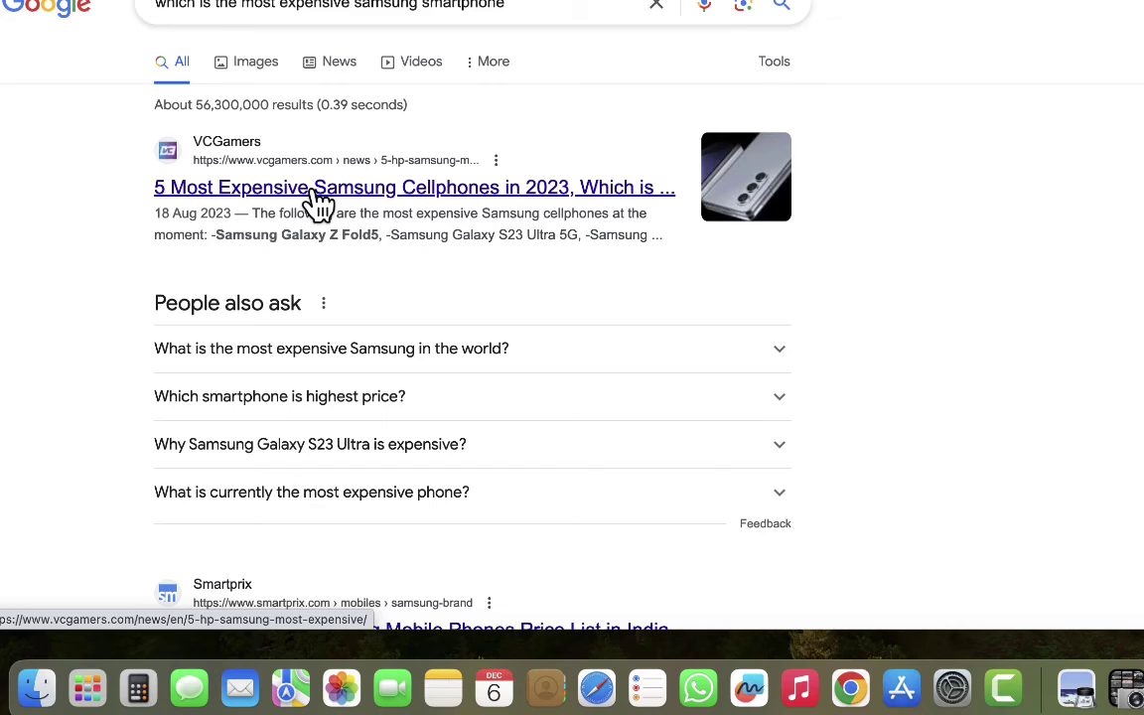
# Open the VCGamers article on the 5 most expensive Samsung cellphones in 2023 and read through its list
pyautogui.click(318, 193)
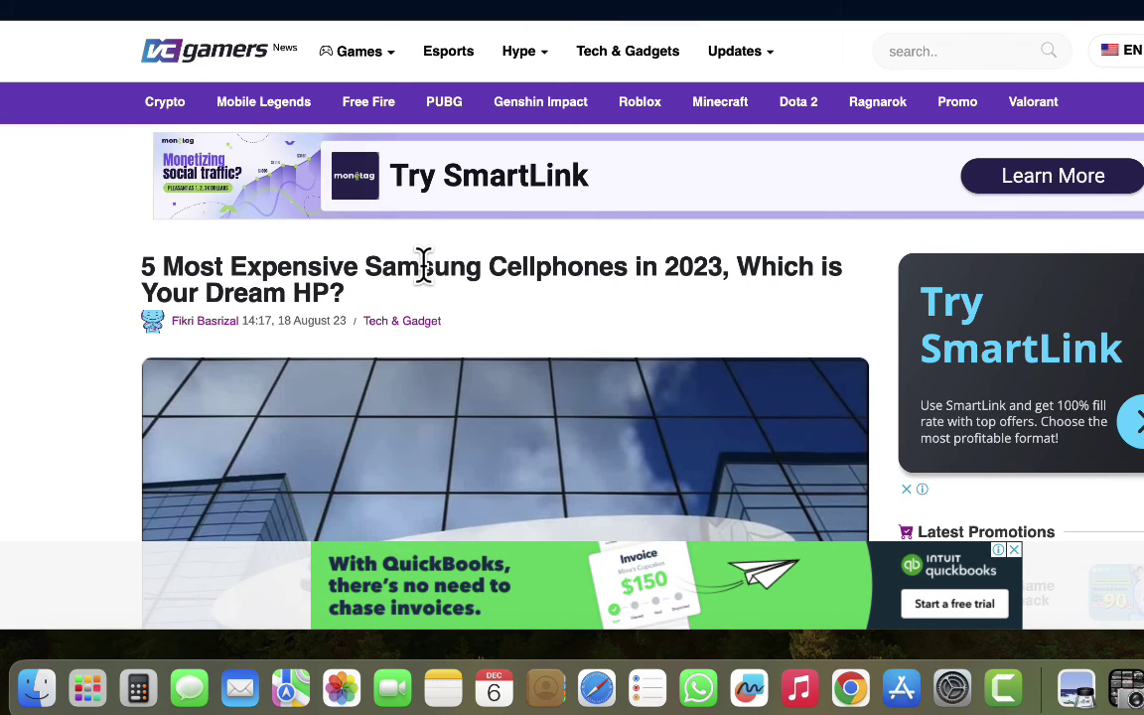
pyautogui.scroll(-5, 427, 270)
pyautogui.scroll(-15, 432, 258)
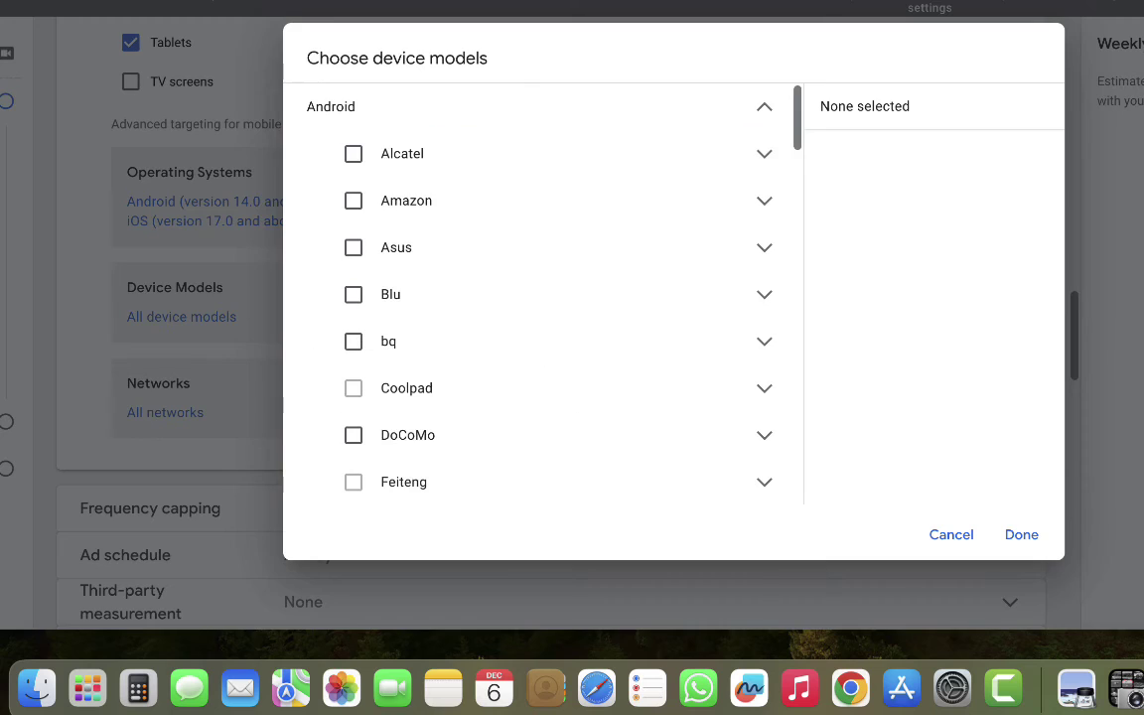
# Find Samsung among the Android brands and expand its list of device models
pyautogui.scroll(-1, 586, 328)
pyautogui.scroll(-20, 586, 328)
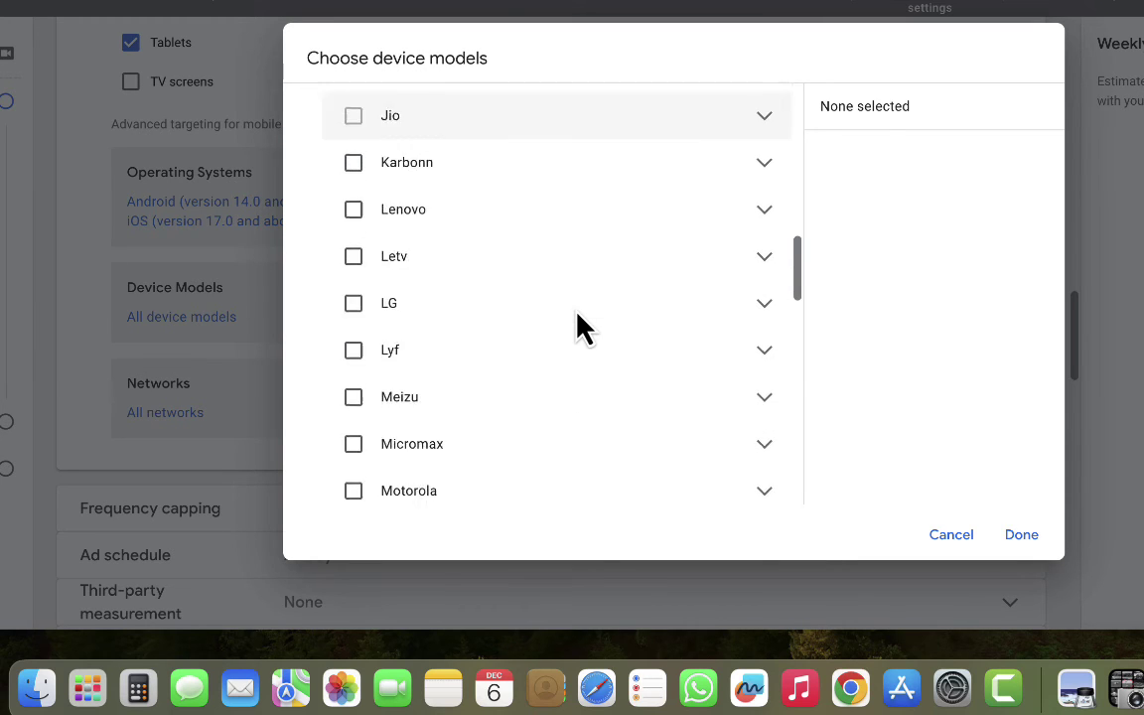
pyautogui.scroll(2, 466, 154)
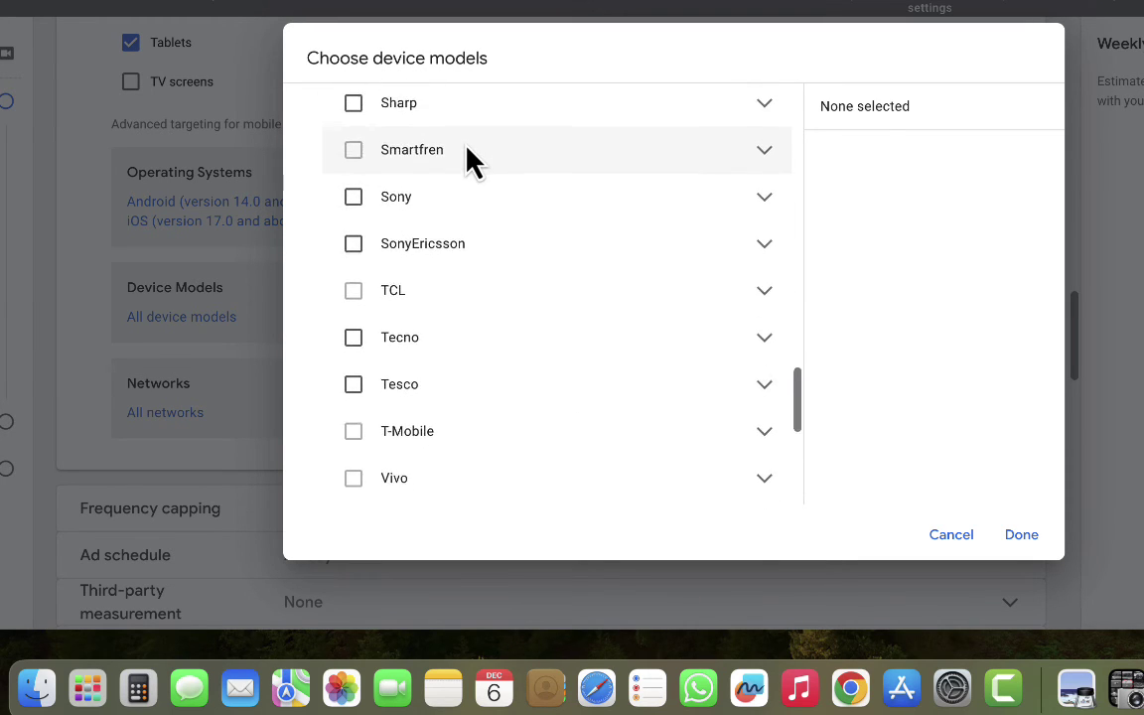
pyautogui.click(771, 124)
# Select the three Samsung Galaxy Z Fold4 models: SM-F936U, SM-F936N and SM-F936B
pyautogui.scroll(-5, 572, 273)
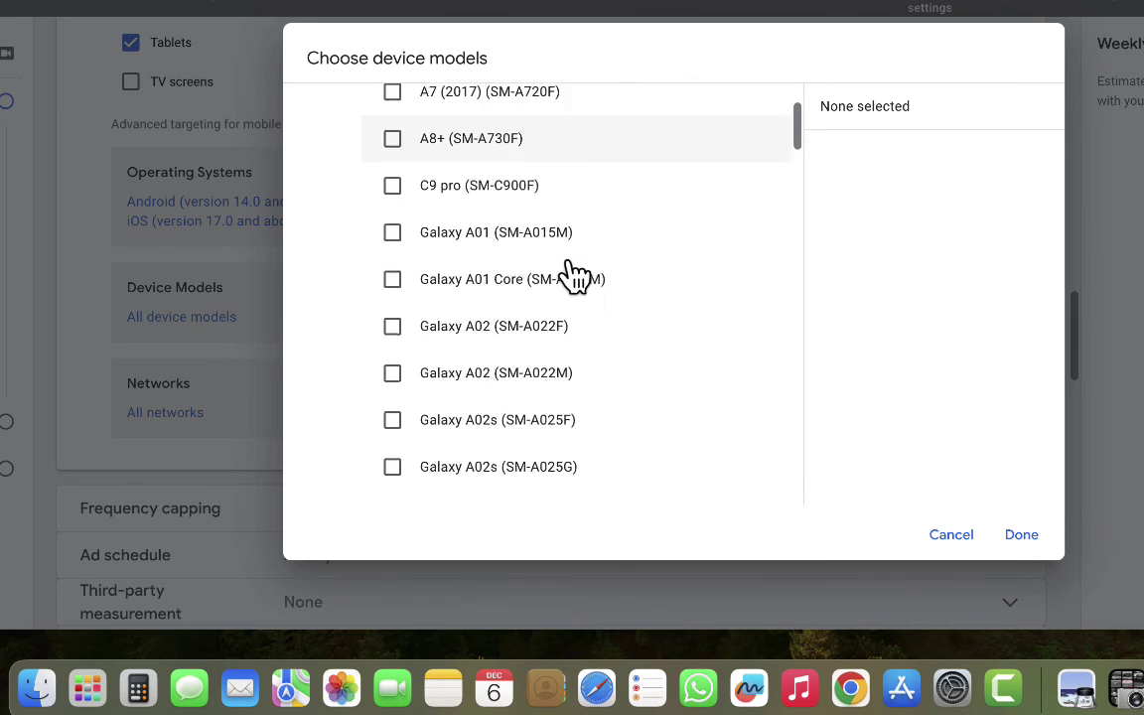
pyautogui.scroll(-20, 574, 276)
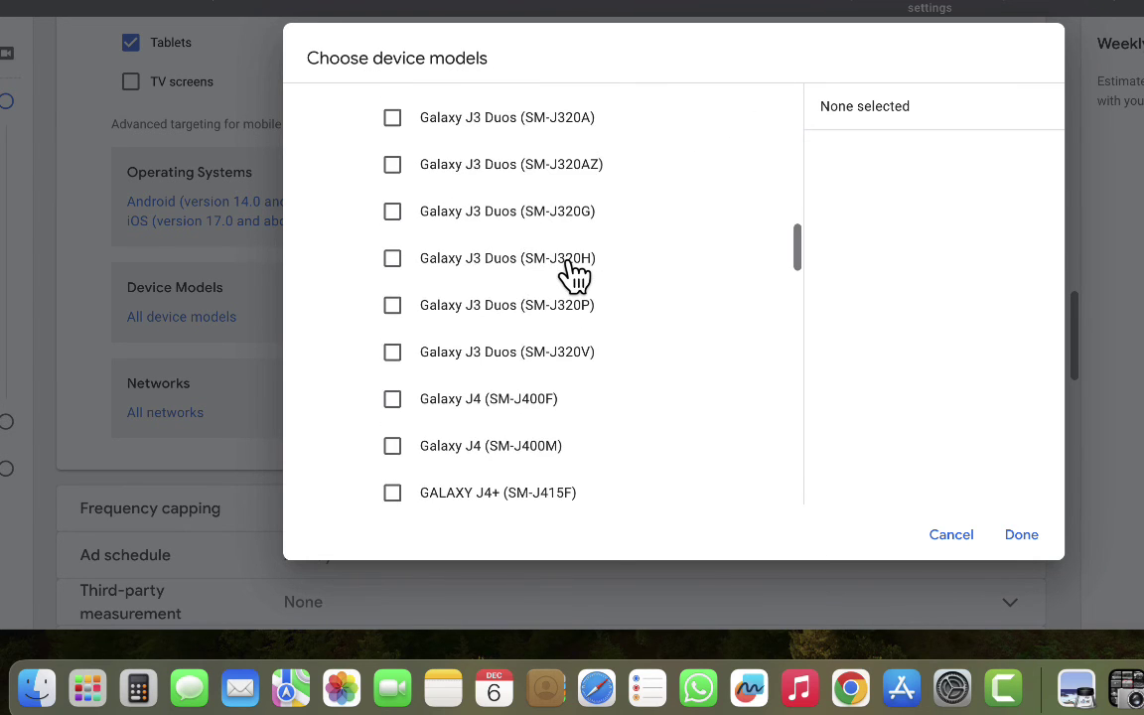
pyautogui.scroll(-20, 574, 276)
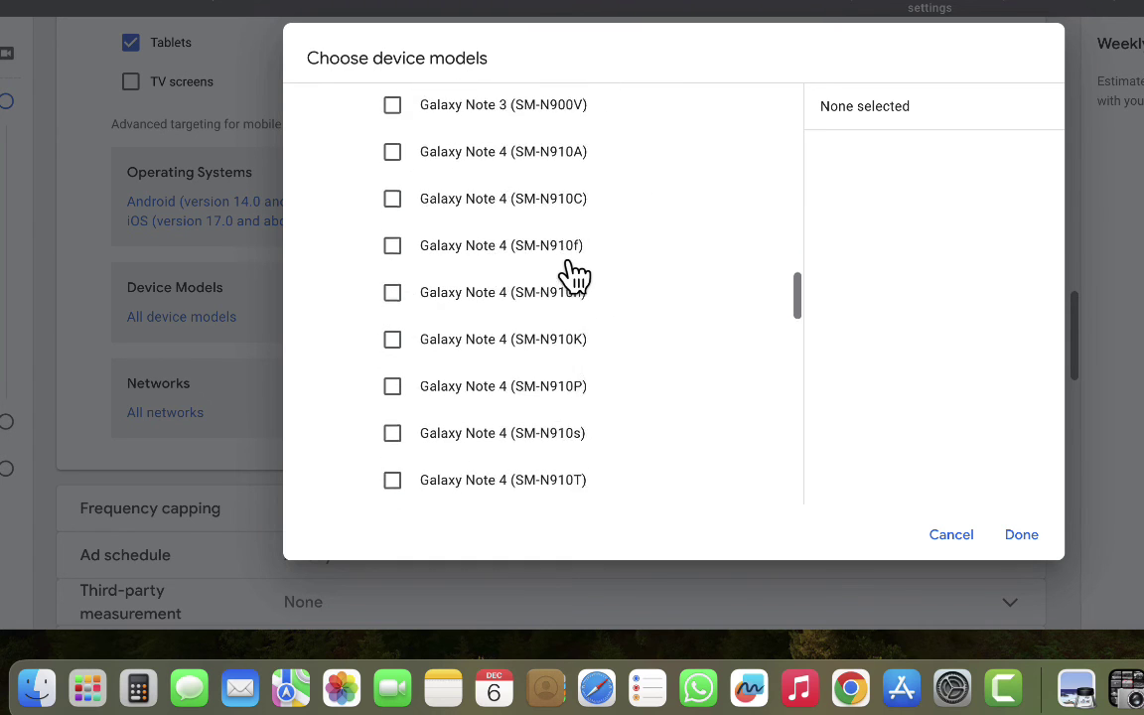
pyautogui.scroll(-20, 574, 276)
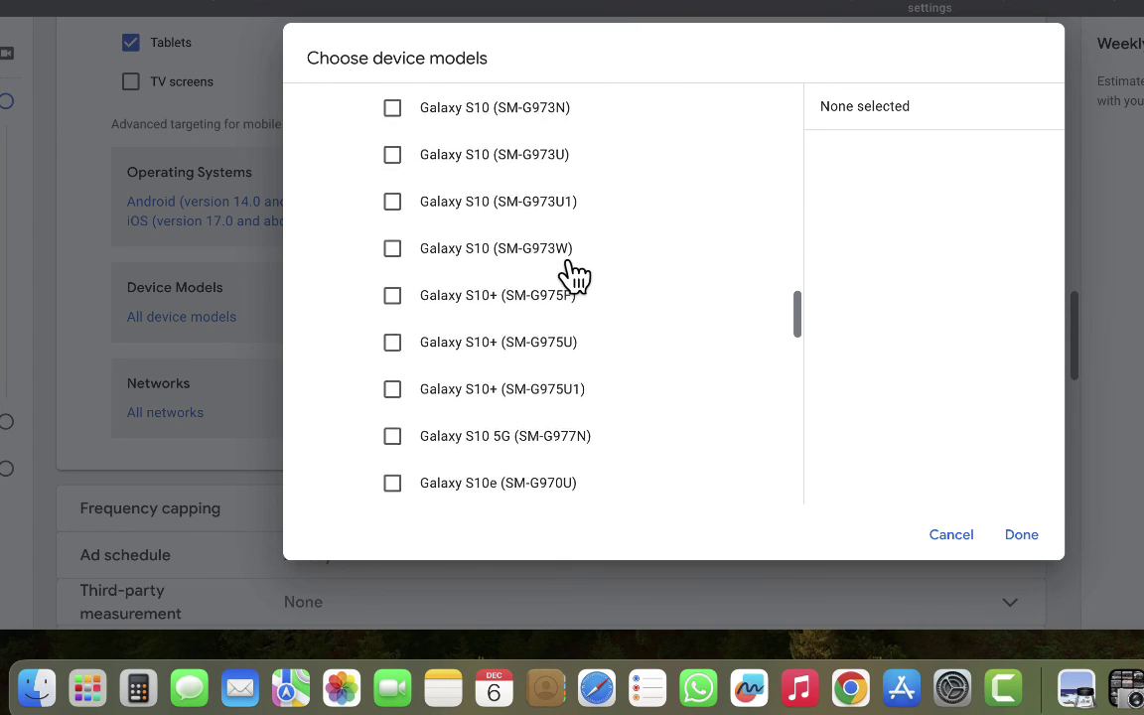
pyautogui.scroll(-20, 574, 276)
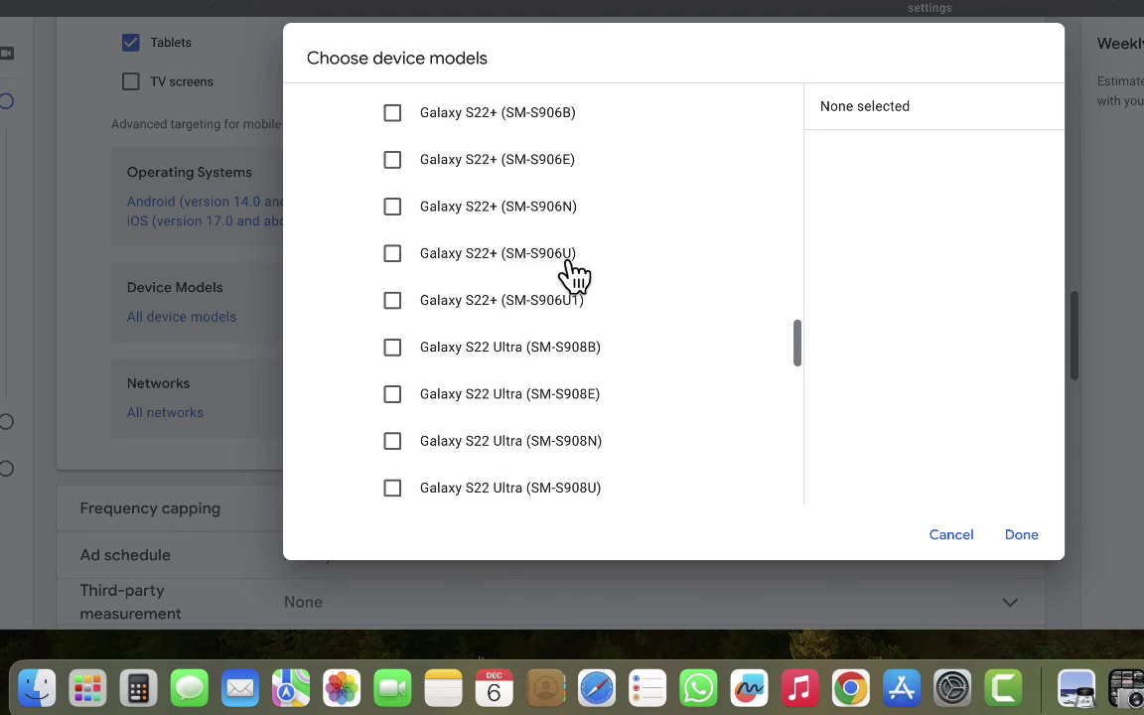
pyautogui.scroll(-20, 574, 276)
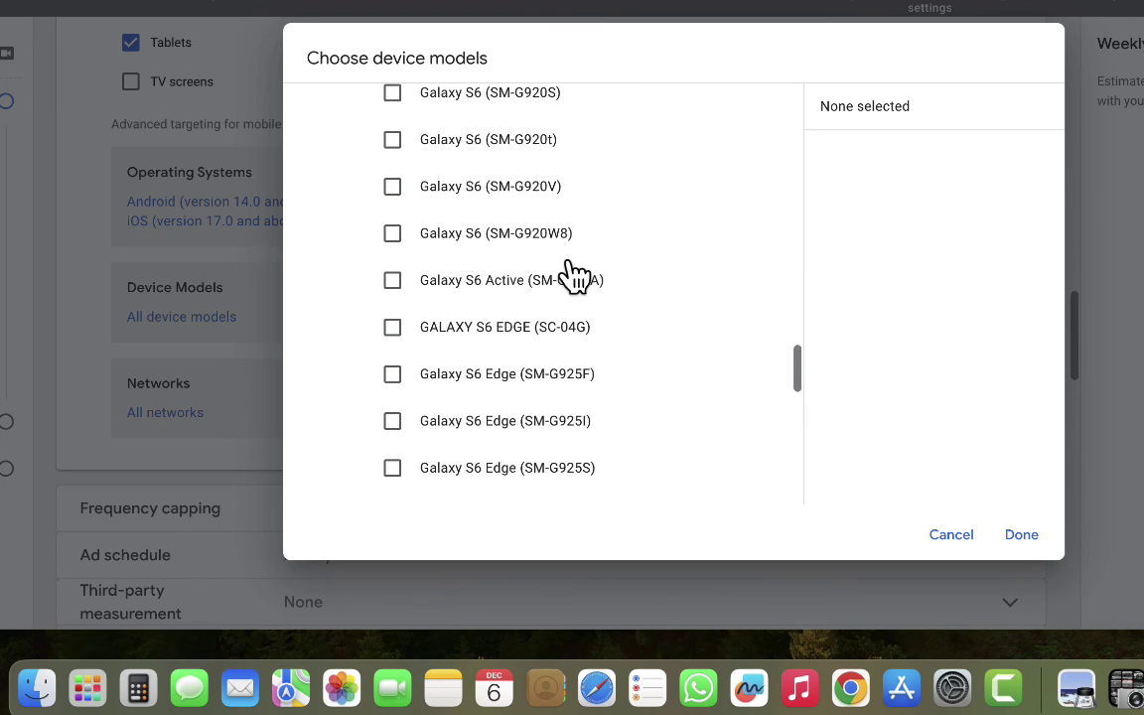
pyautogui.scroll(-15, 574, 276)
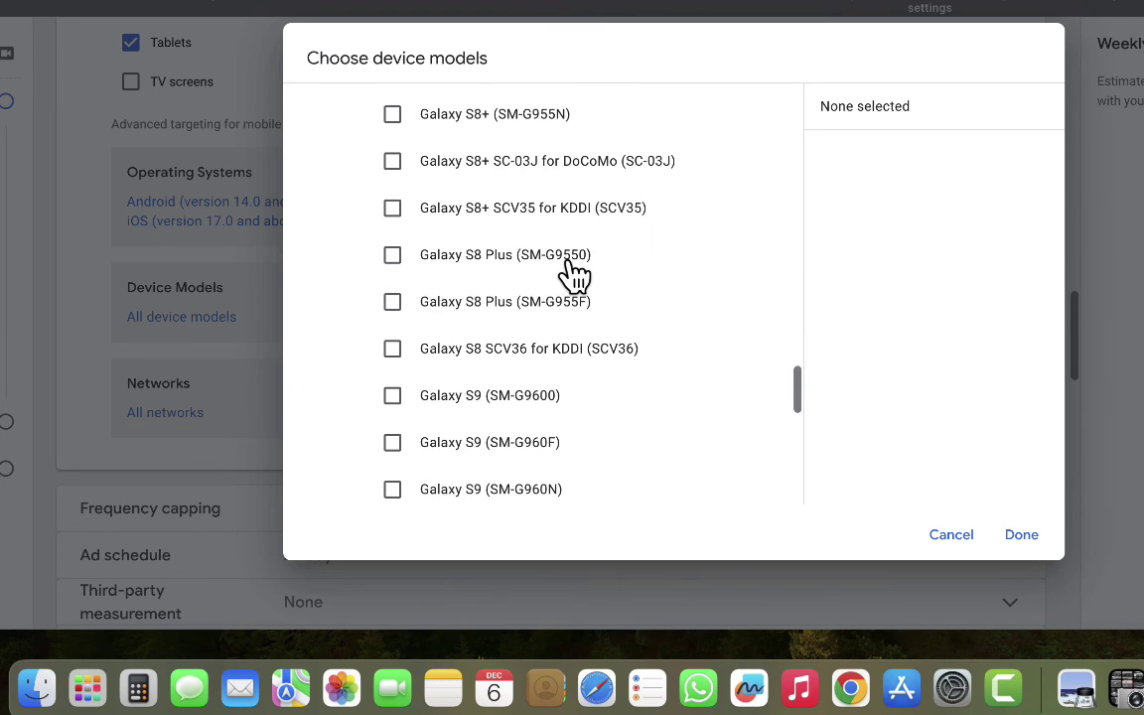
pyautogui.scroll(-10, 574, 276)
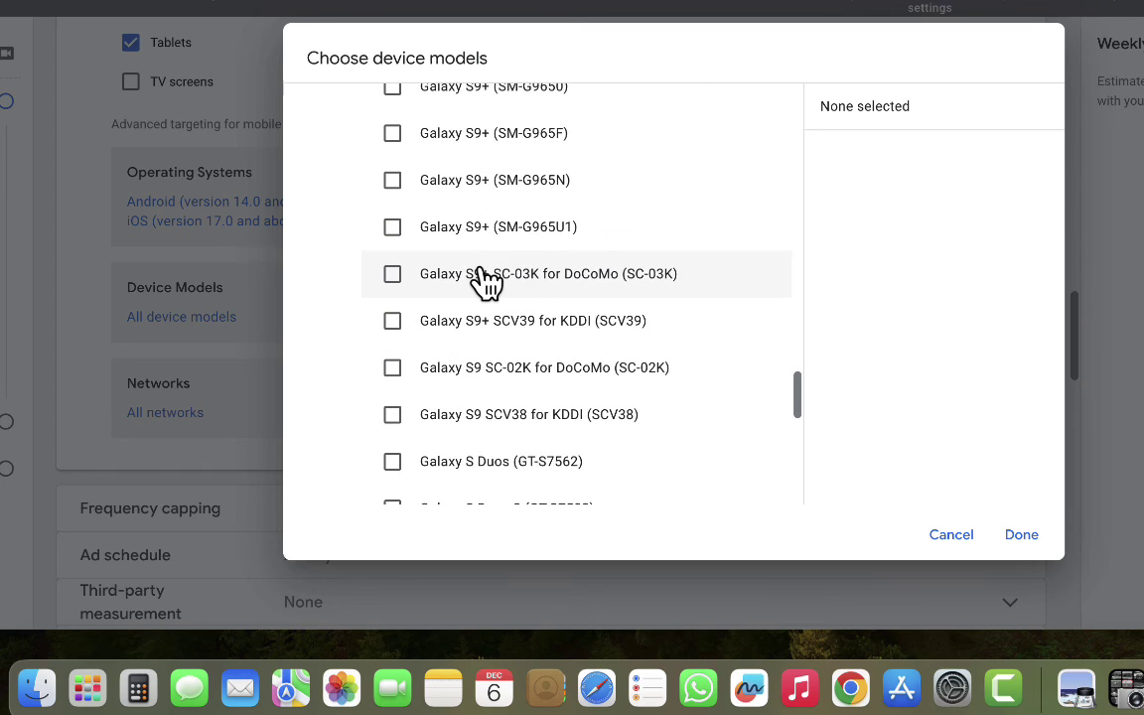
pyautogui.scroll(-7, 487, 278)
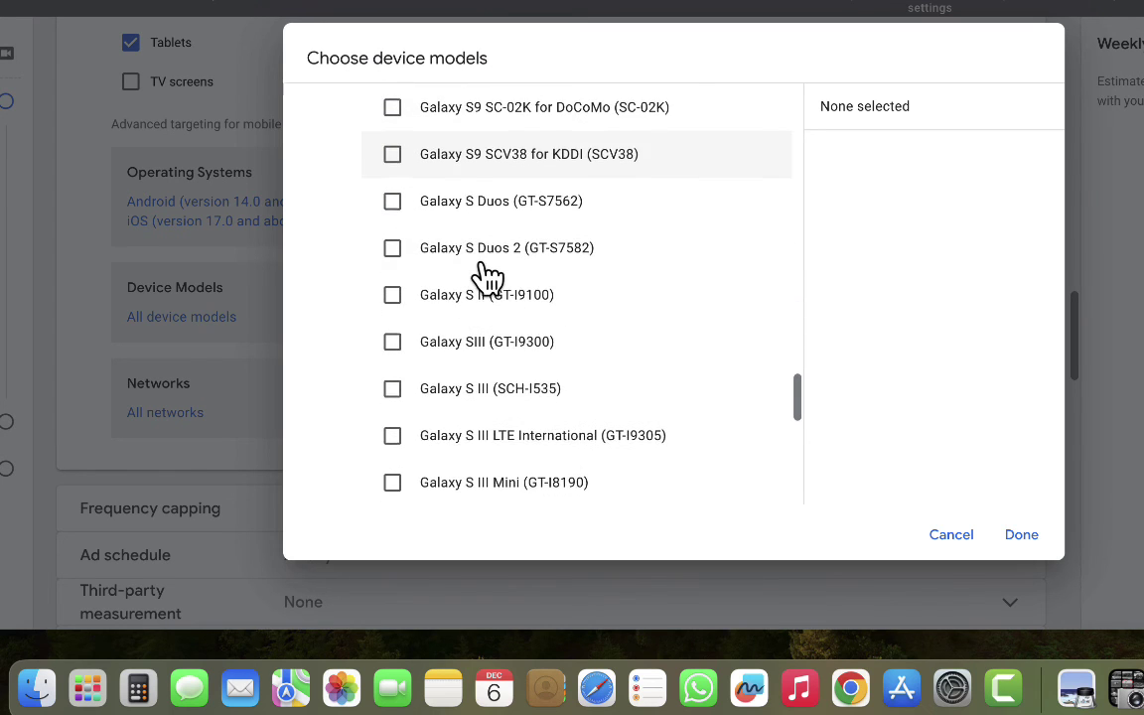
pyautogui.scroll(-10, 486, 278)
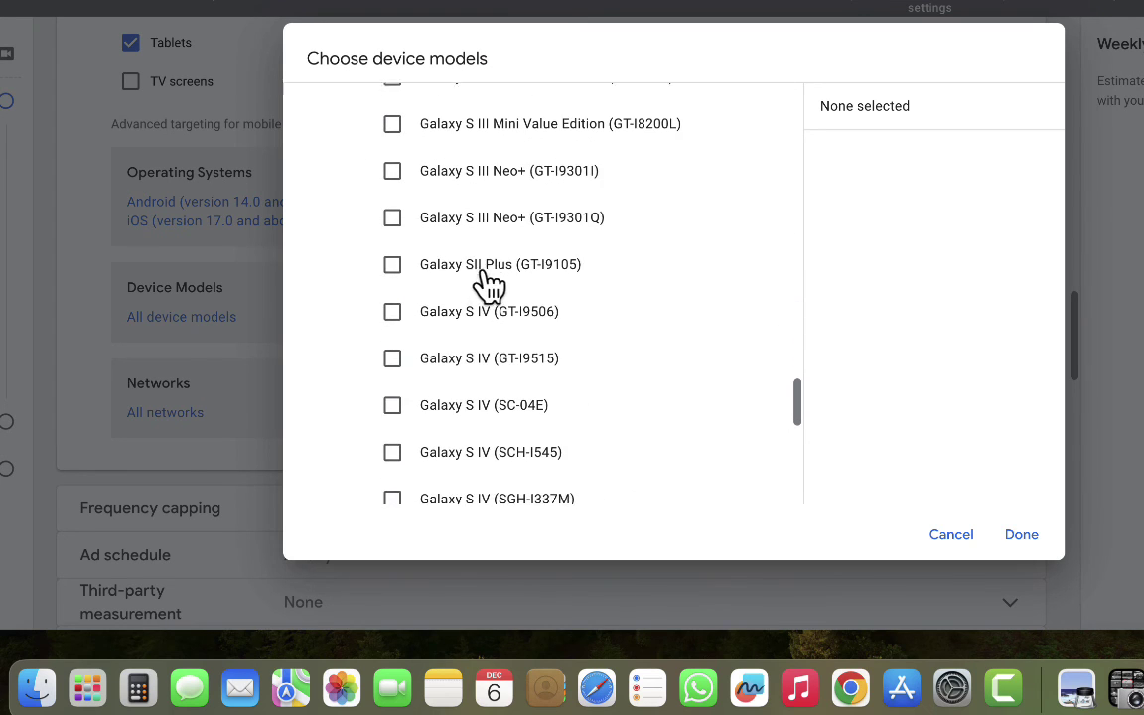
pyautogui.scroll(-3, 489, 294)
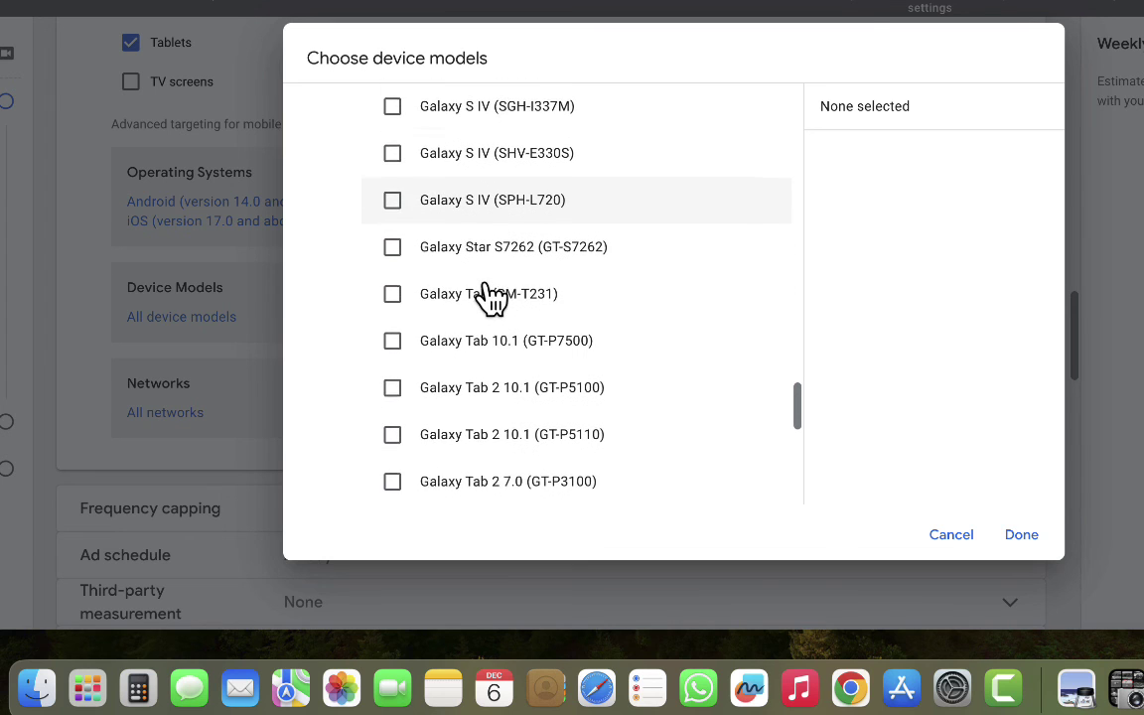
pyautogui.scroll(-6, 489, 296)
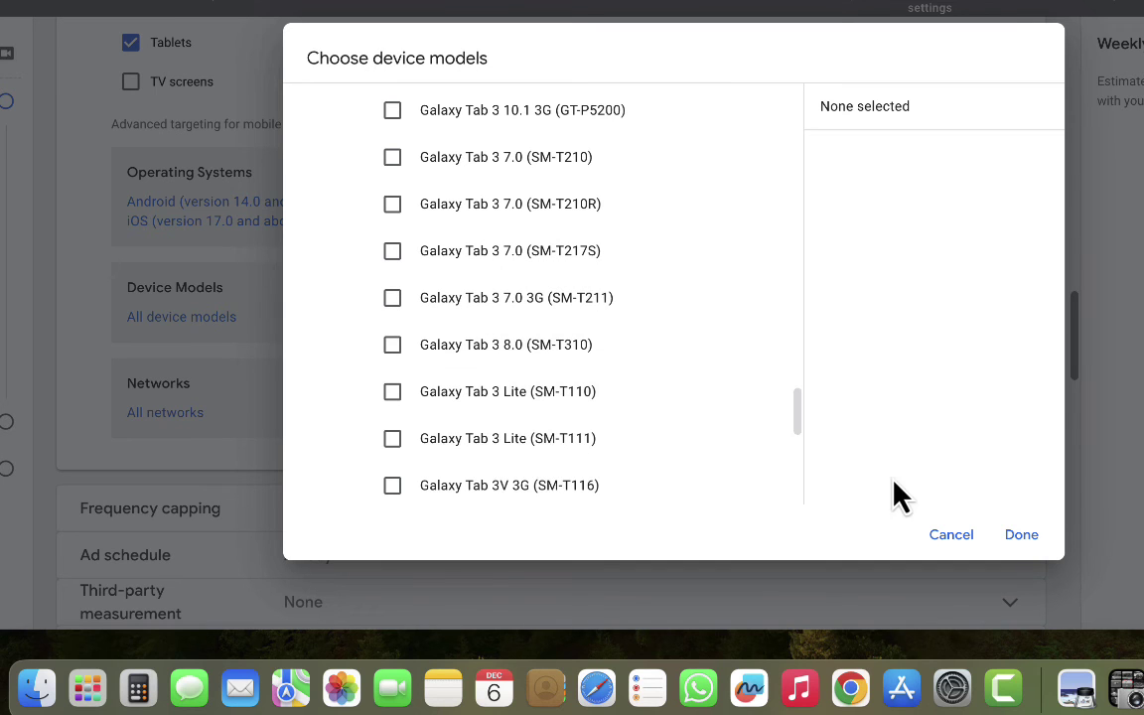
pyautogui.scroll(-20, 522, 412)
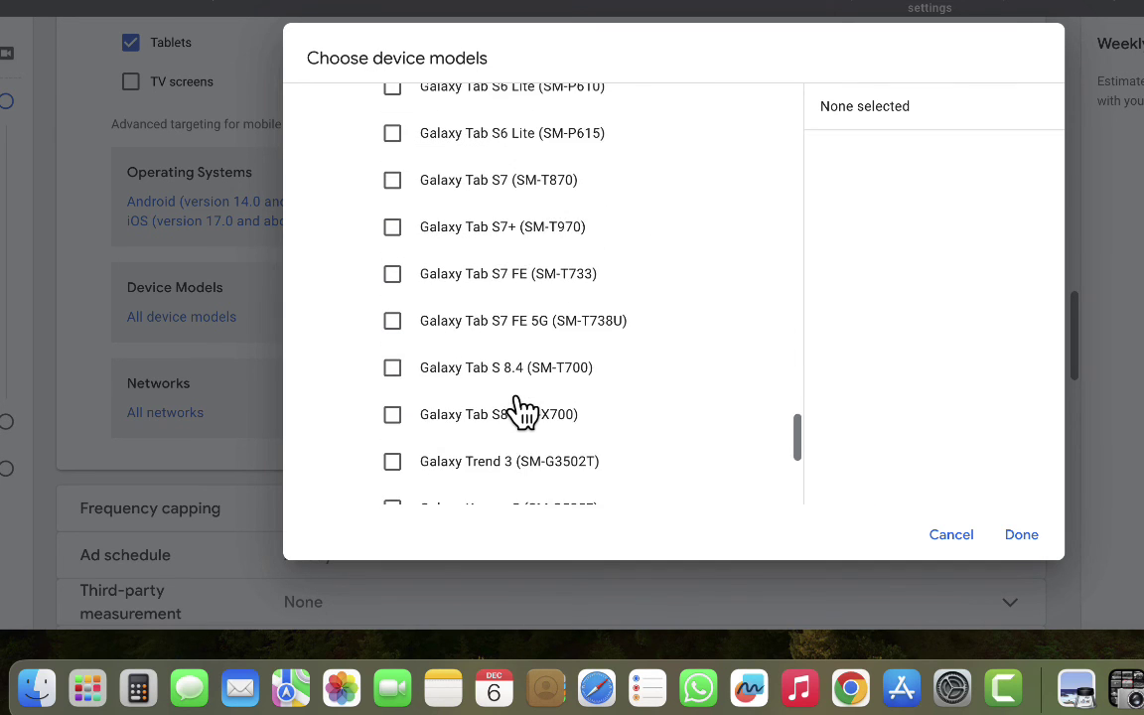
pyautogui.scroll(-10, 519, 408)
pyautogui.scroll(5, 518, 397)
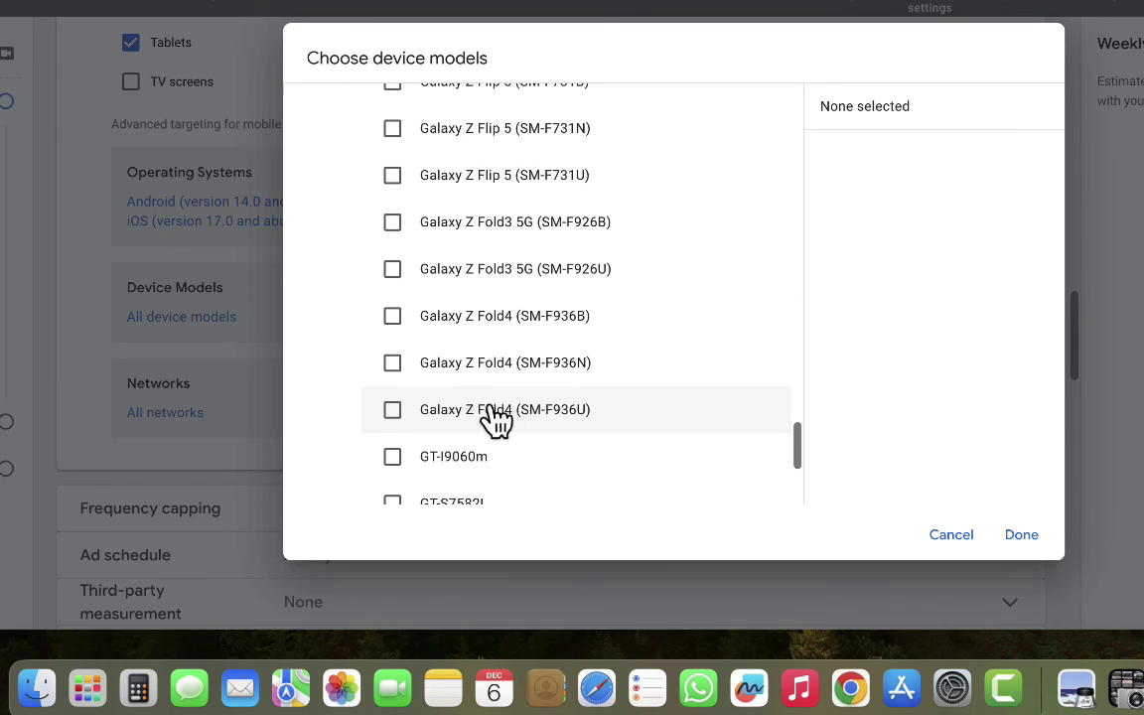
pyautogui.click(395, 411)
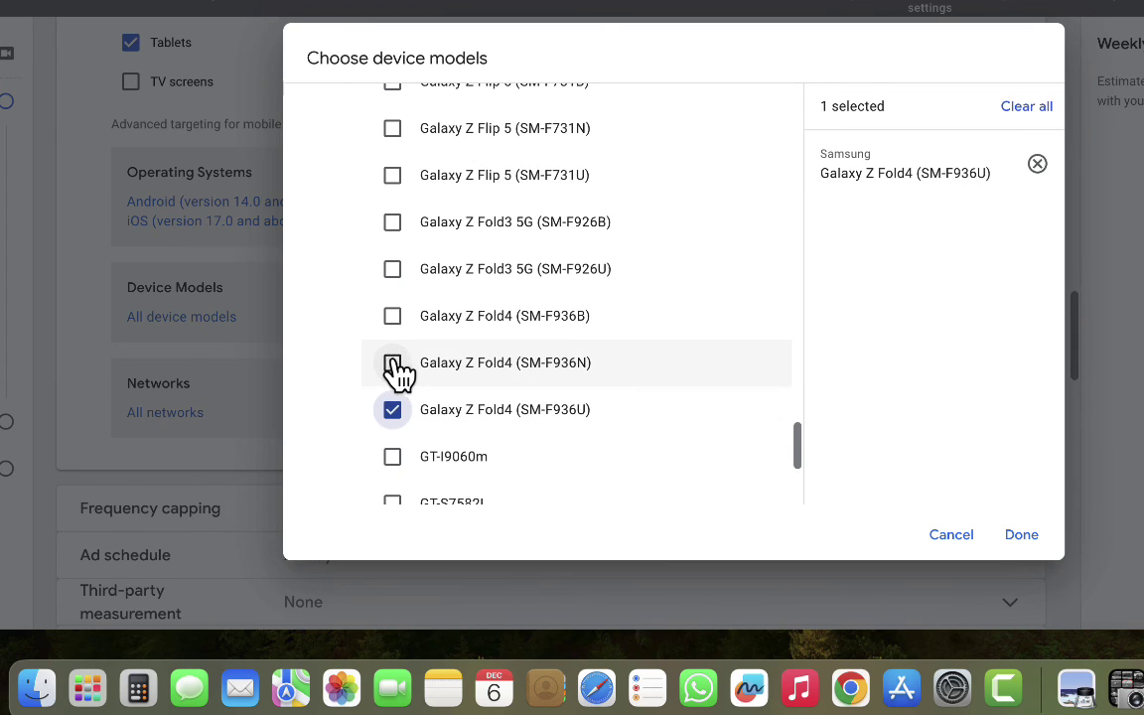
pyautogui.click(395, 365)
pyautogui.click(394, 319)
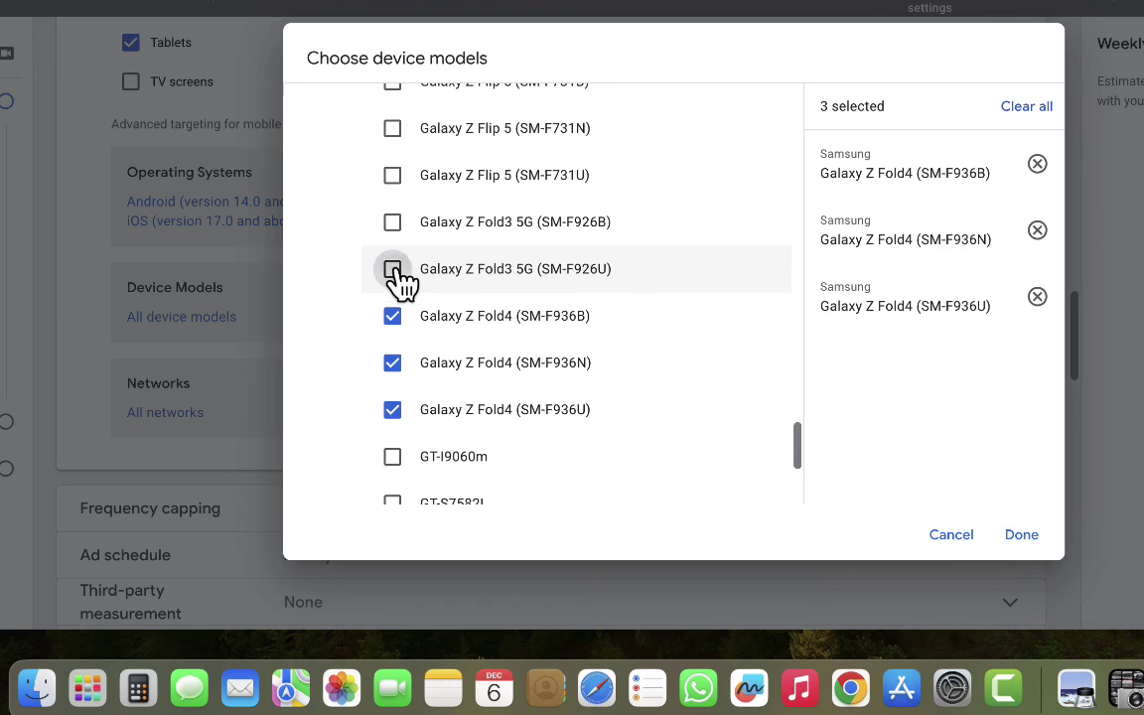
# Add the Galaxy Z Fold3 5G models (SM-F926U, SM-F926B) and Galaxy Z Flip 5 models (SM-F731U, SM-F731N), and apply the device model targeting
pyautogui.click(396, 274)
pyautogui.click(394, 225)
pyautogui.click(394, 179)
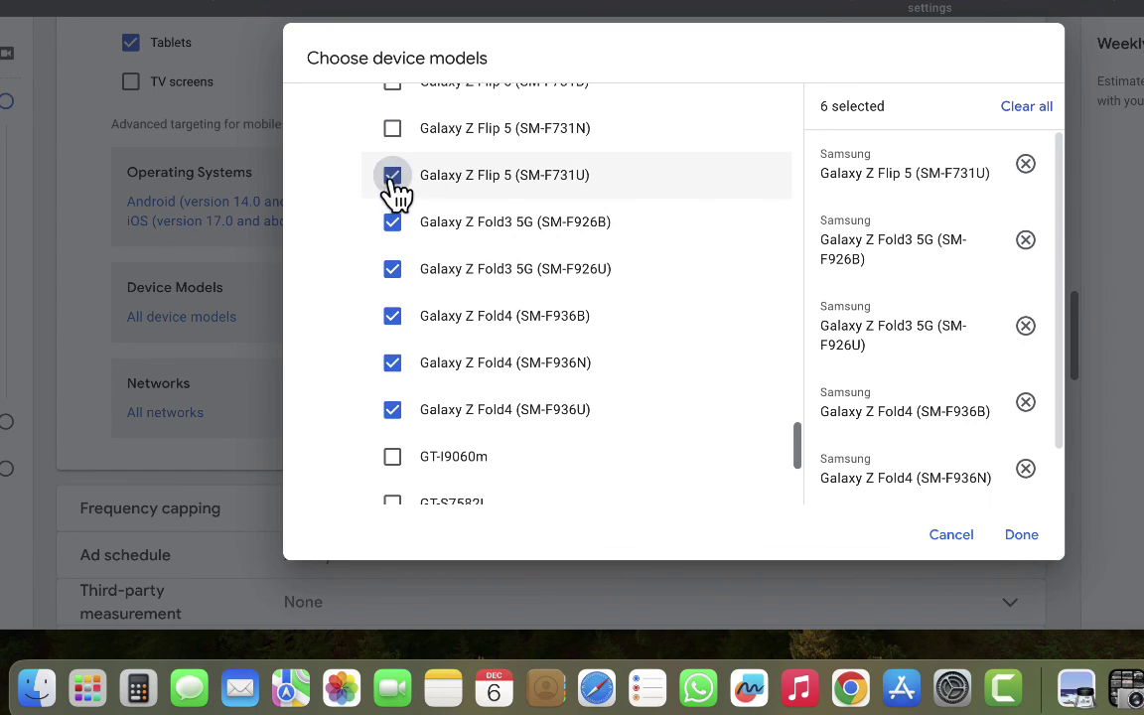
pyautogui.click(391, 131)
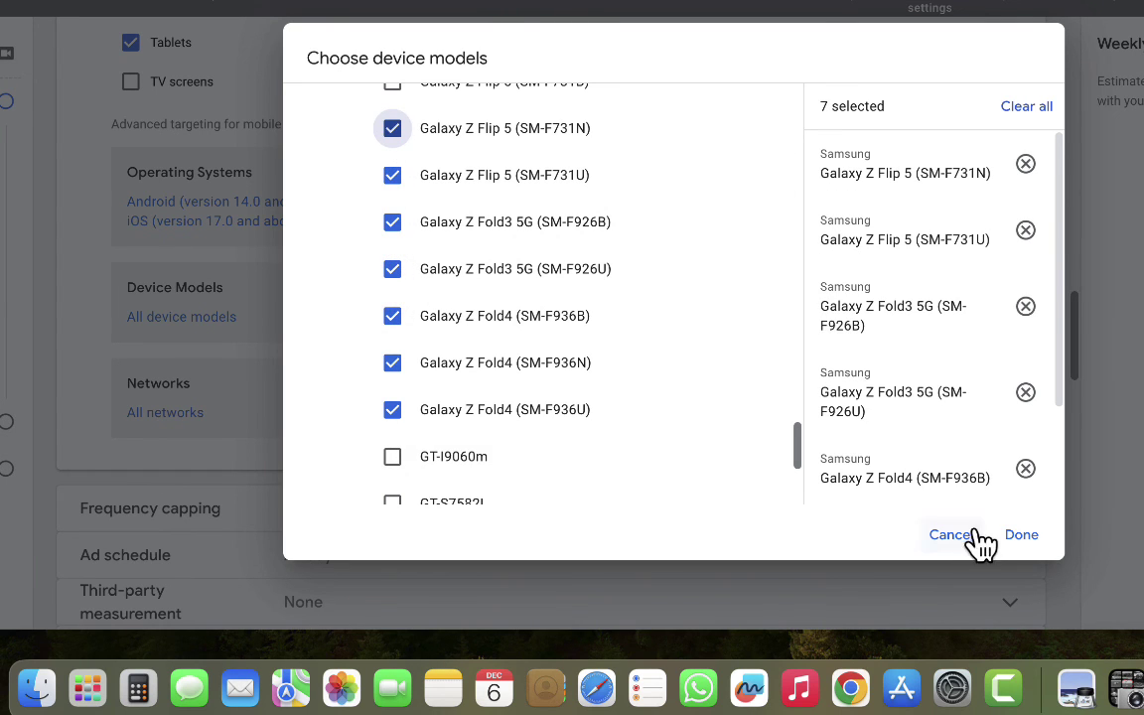
pyautogui.click(1023, 534)
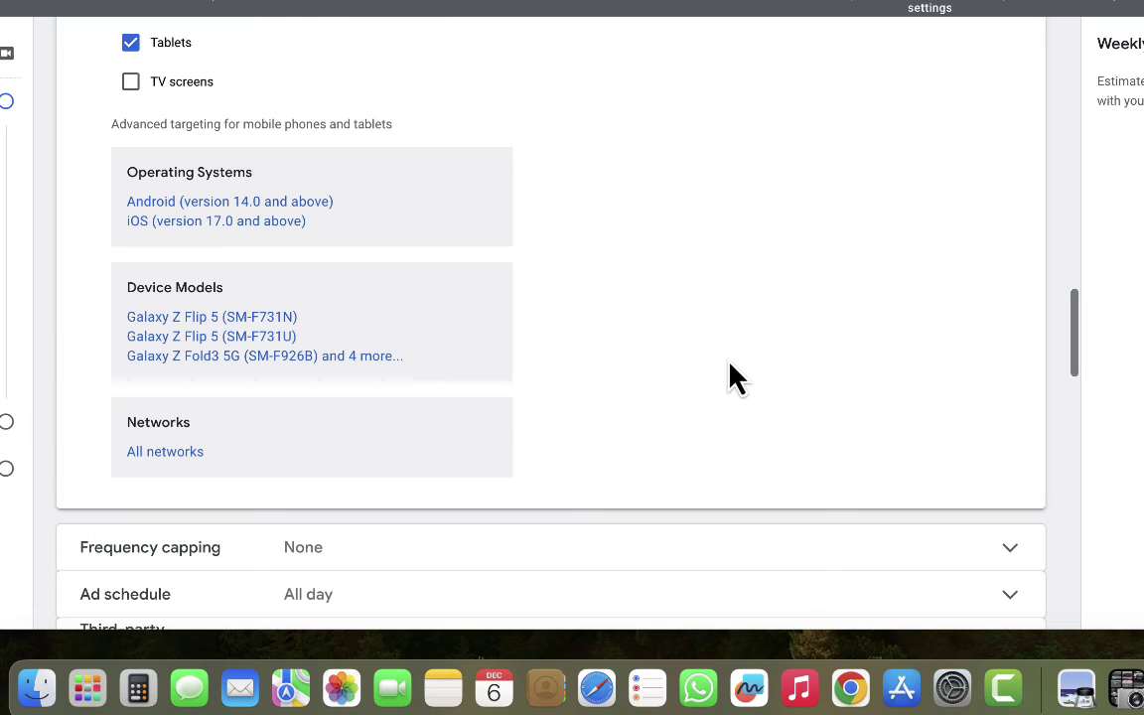